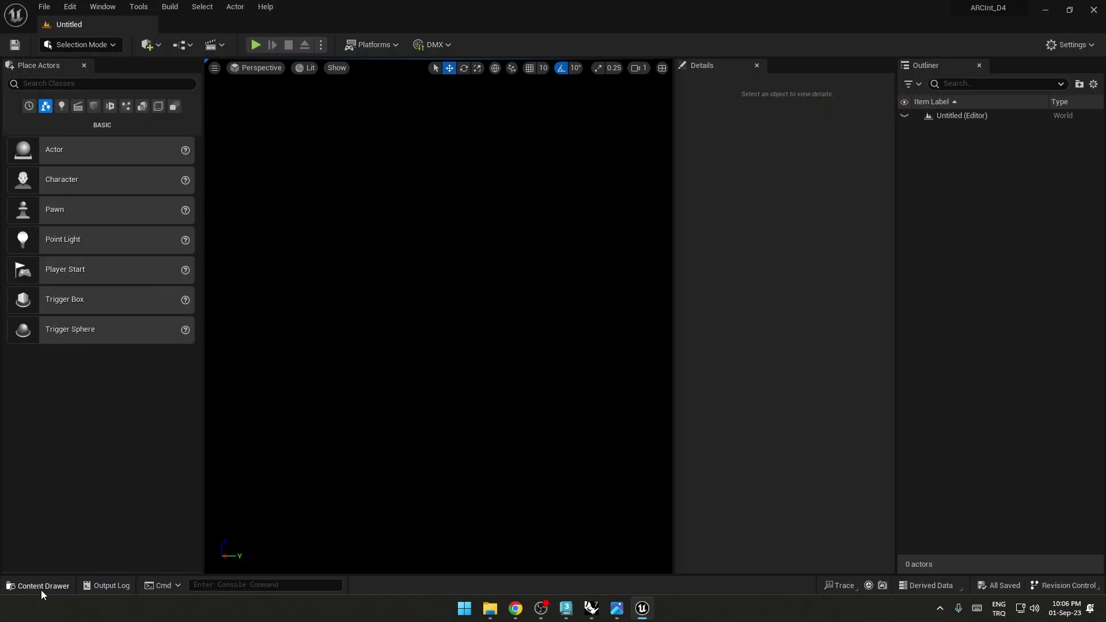
- Load the Lvl_IntBase_DSfile level from the Content Drawer and fly the view into the kitchen
{"action": "left_click", "coordinate": [40, 586]}
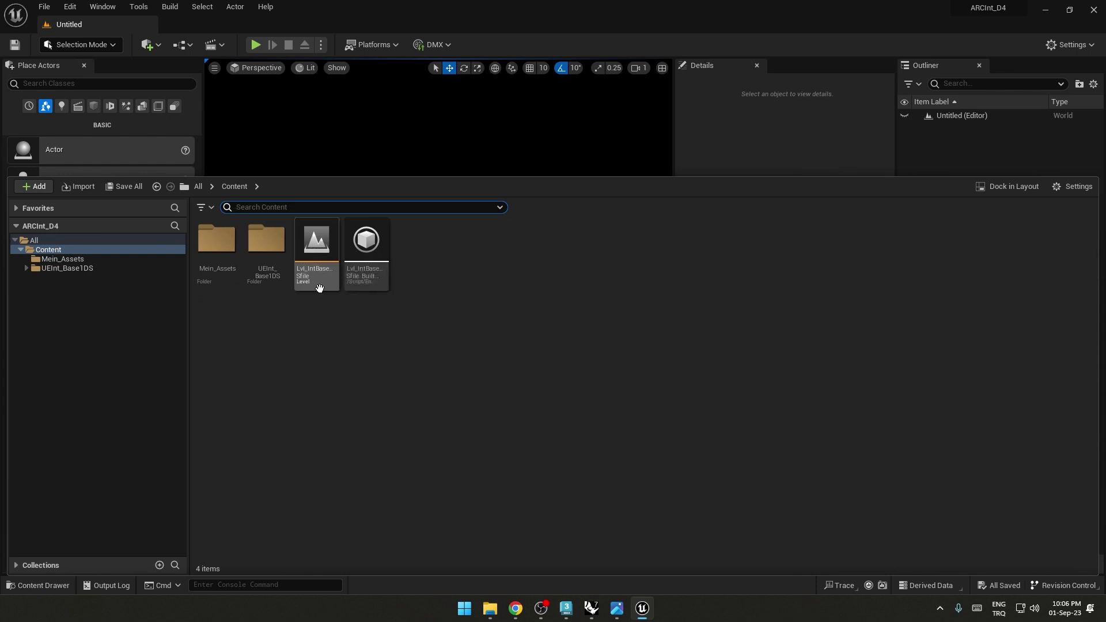
{"action": "double_click", "coordinate": [320, 244]}
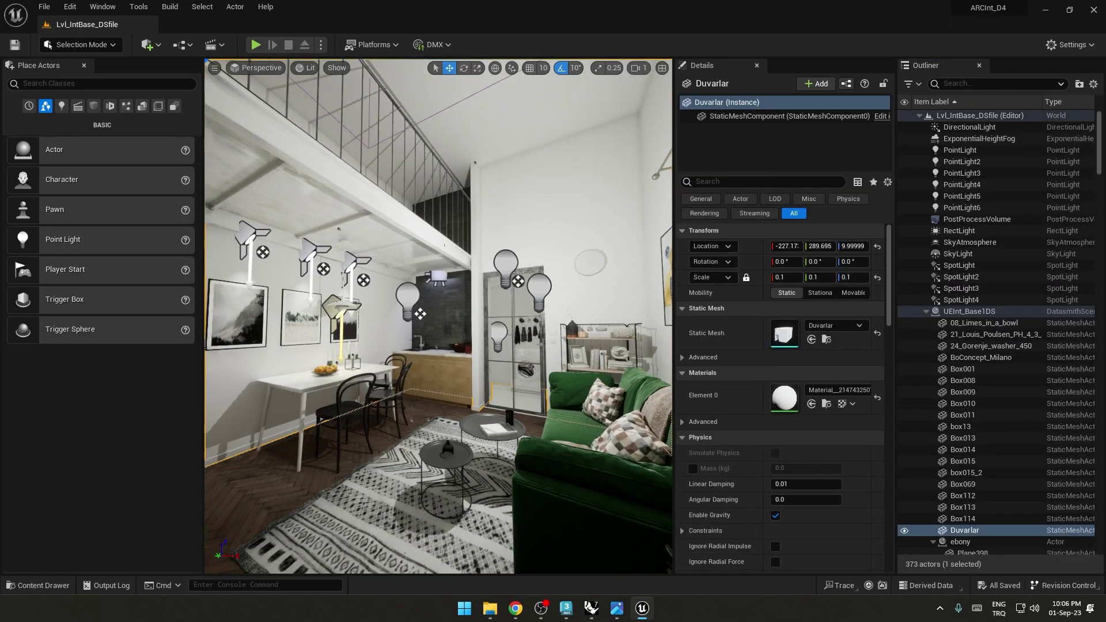
{"action": "mouse_move", "coordinate": [438, 317]}
{"action": "right_mouse_down"}
{"action": "mouse_move", "coordinate": [404, 311]}
{"action": "mouse_move", "coordinate": [552, 361]}
{"action": "right_mouse_up"}
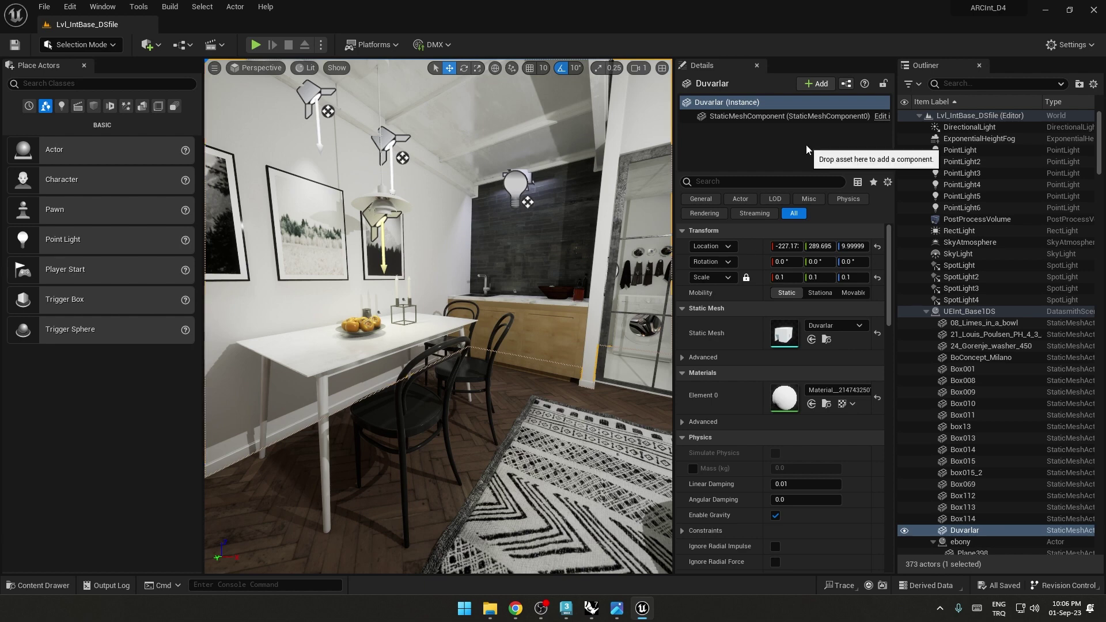
{"action": "left_click", "coordinate": [1071, 44]}
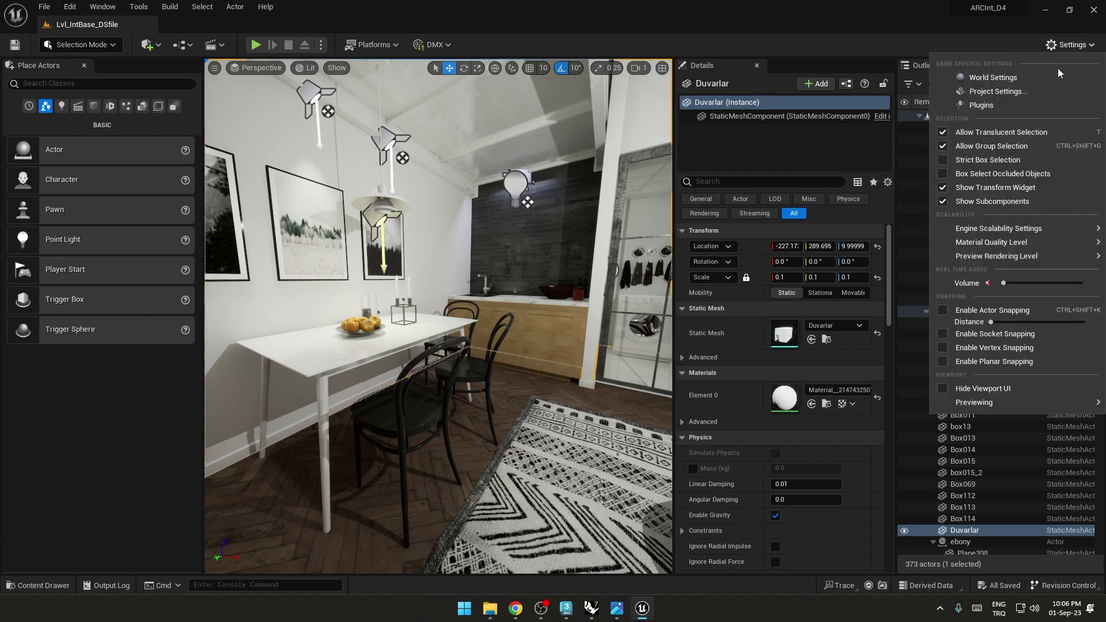
{"action": "left_click", "coordinate": [974, 91]}
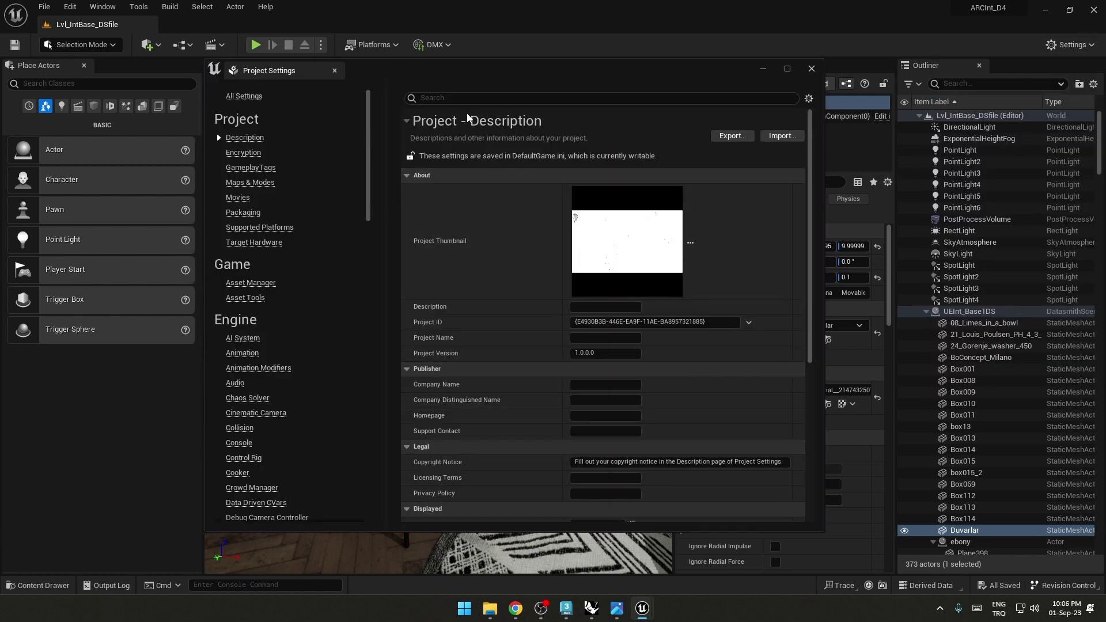
{"action": "type", "text": "exposu"}
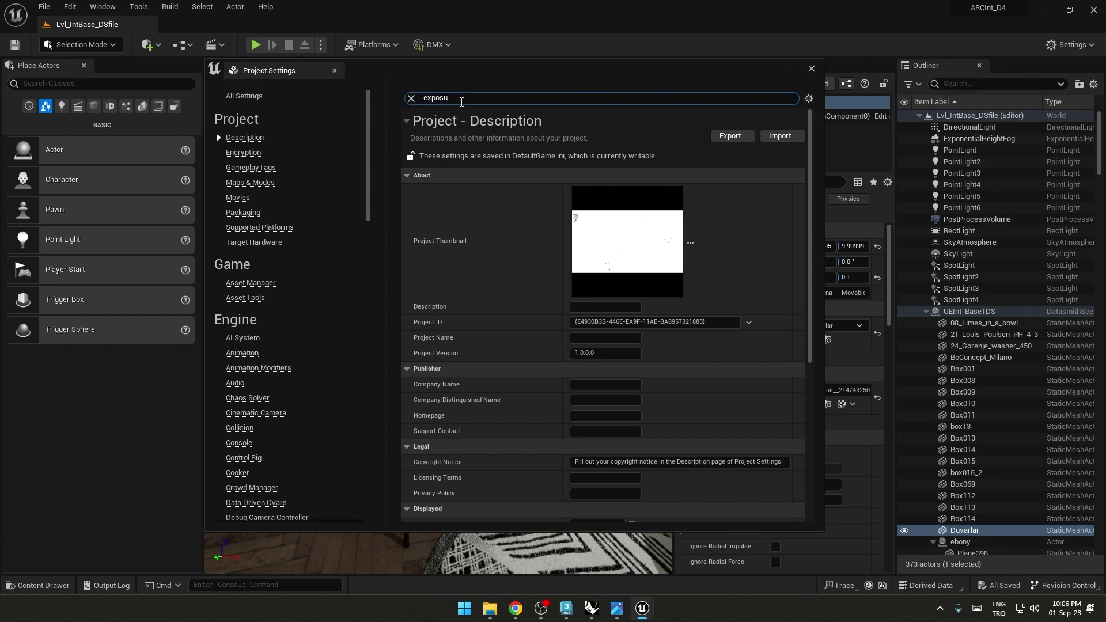
{"action": "type", "text": "re"}
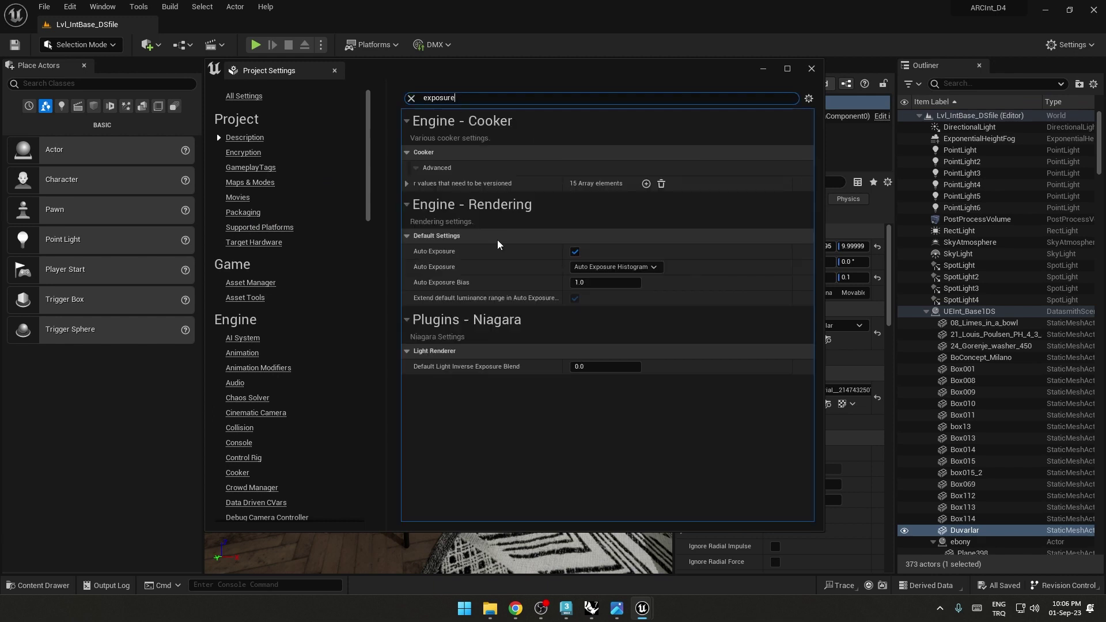
{"action": "left_click_drag", "start_coordinate": [495, 73], "coordinate": [804, 116]}
{"action": "mouse_move", "coordinate": [914, 329]}
{"action": "left_mouse_down"}
{"action": "mouse_move", "coordinate": [945, 330]}
{"action": "mouse_move", "coordinate": [934, 330]}
{"action": "left_mouse_up"}
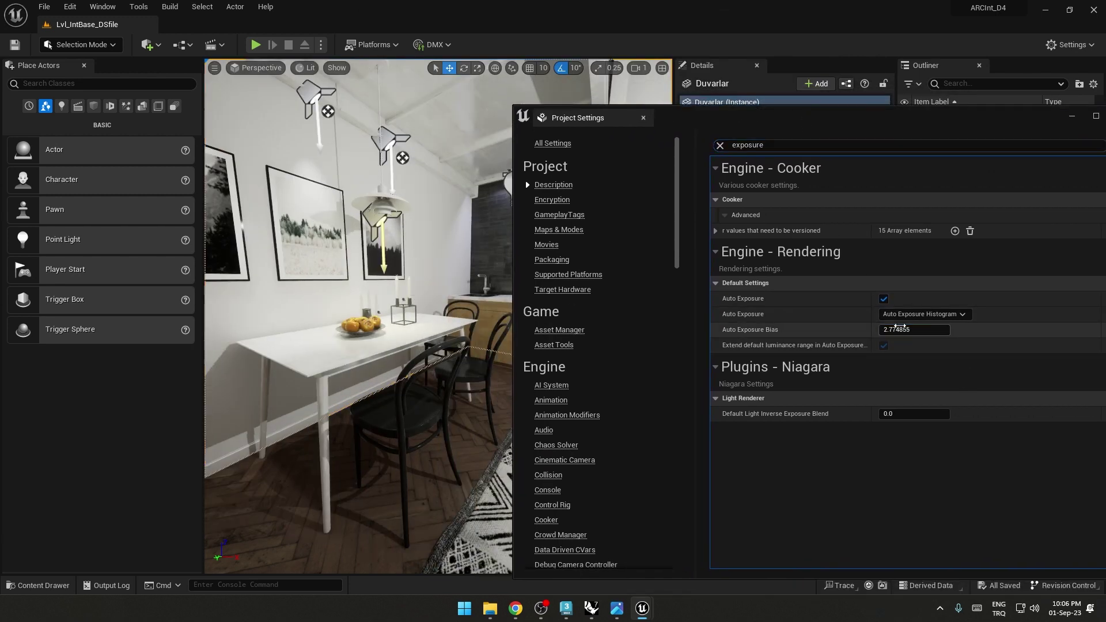
{"action": "left_click", "coordinate": [900, 330]}
{"action": "type", "text": "1"}
{"action": "key", "text": "Return"}
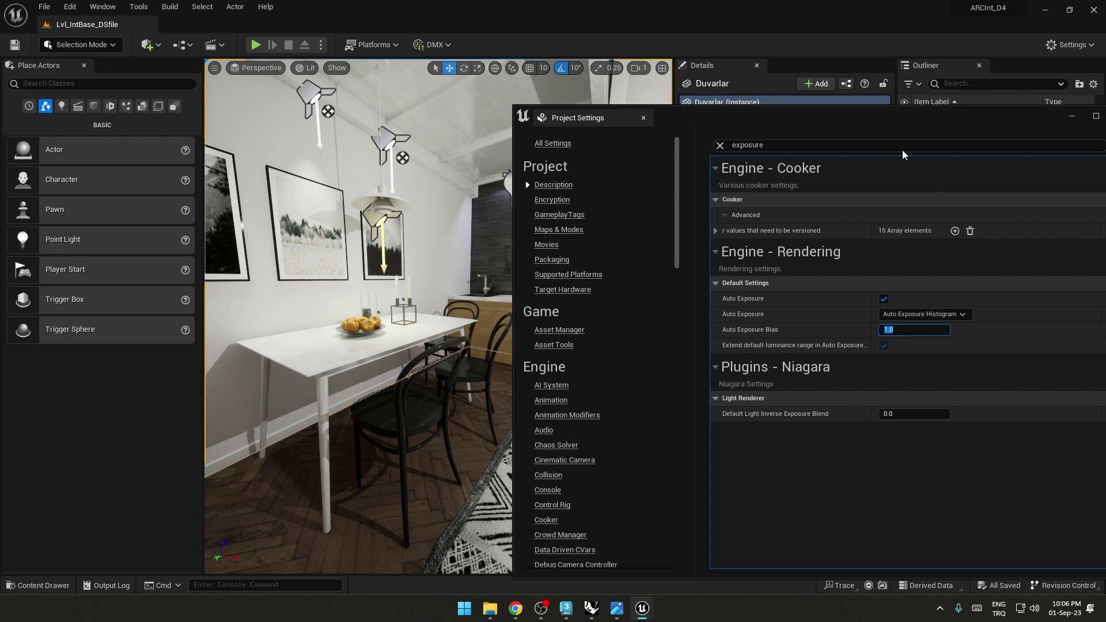
{"action": "left_click_drag", "start_coordinate": [842, 120], "coordinate": [603, 151]}
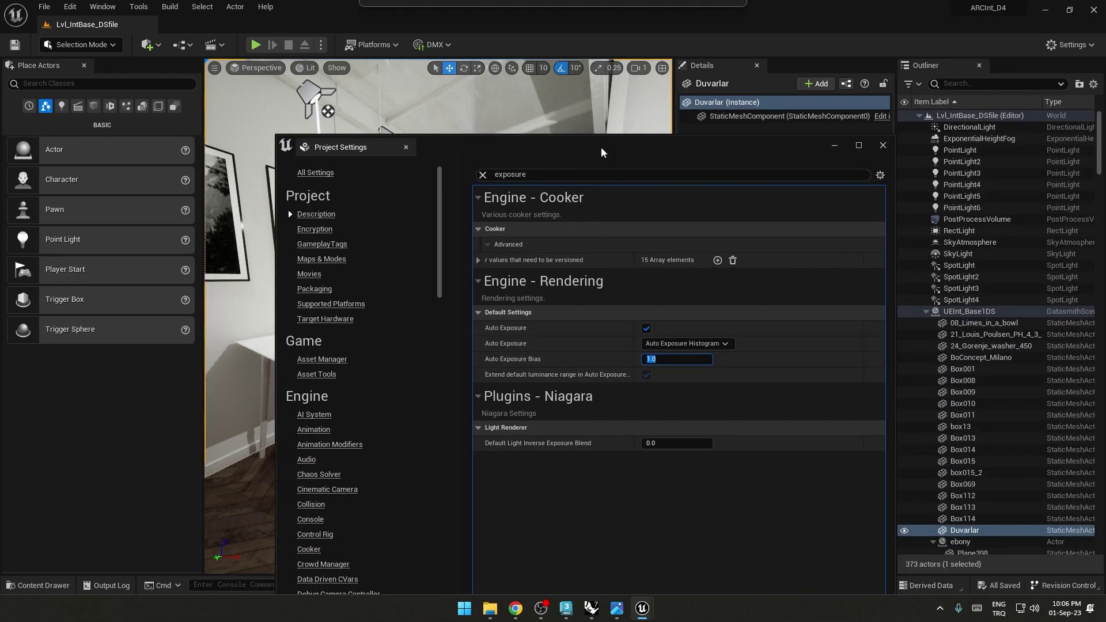
{"action": "left_click", "coordinate": [882, 146]}
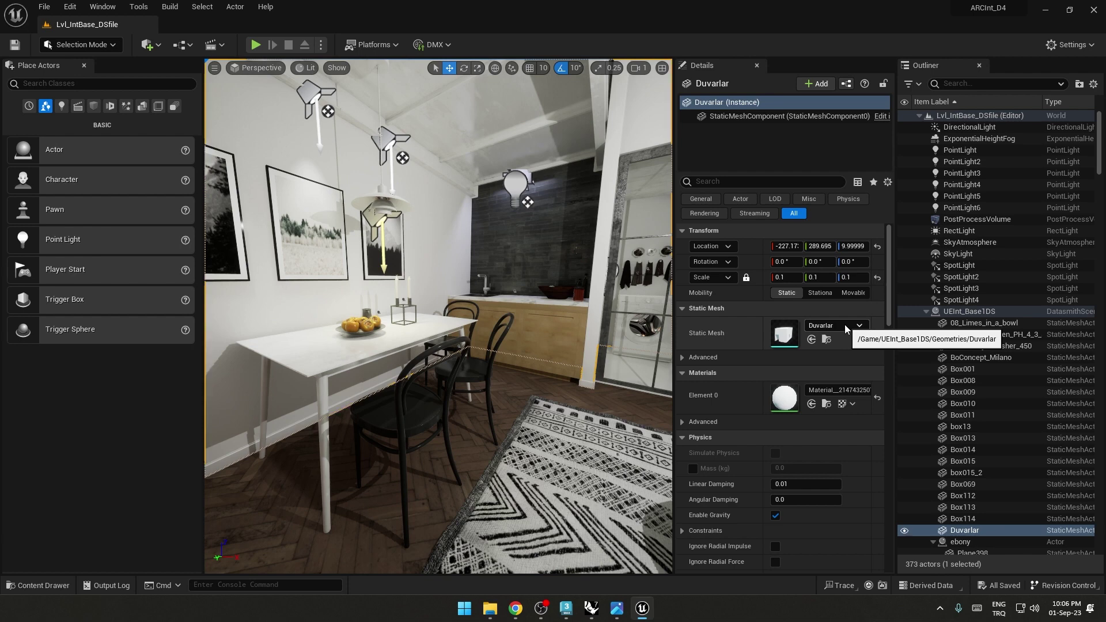
- Select the PostProcessVolume in the Outliner, with the view tilted back onto the dining area
{"action": "right_click_drag", "start_coordinate": [438, 346], "coordinate": [438, 231]}
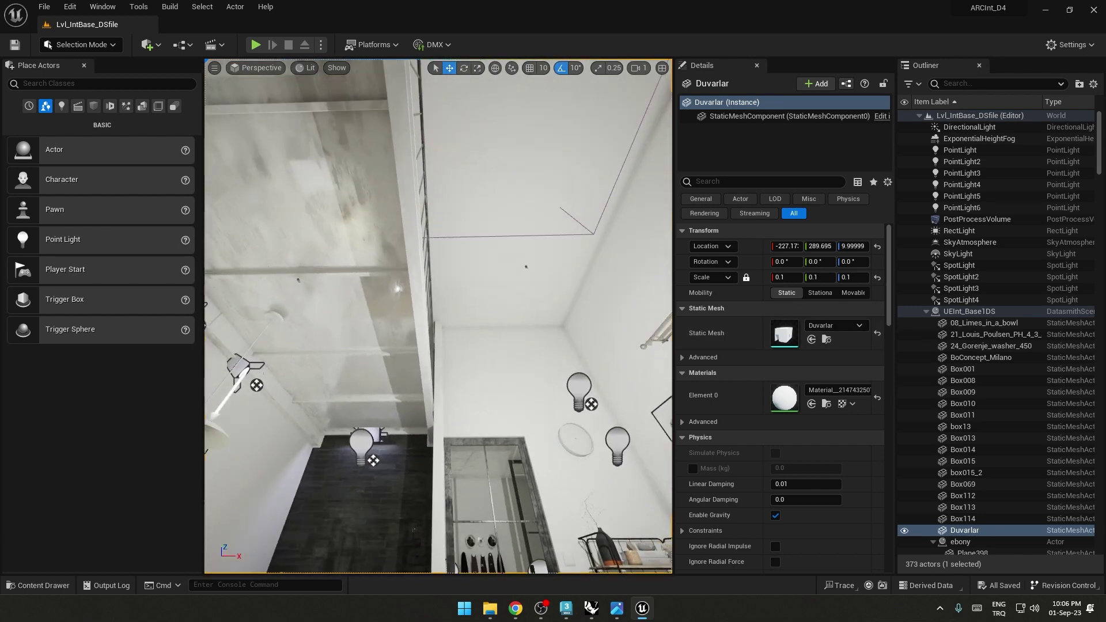
{"action": "left_click", "coordinate": [561, 236]}
{"action": "right_click_drag", "start_coordinate": [561, 235], "coordinate": [561, 374]}
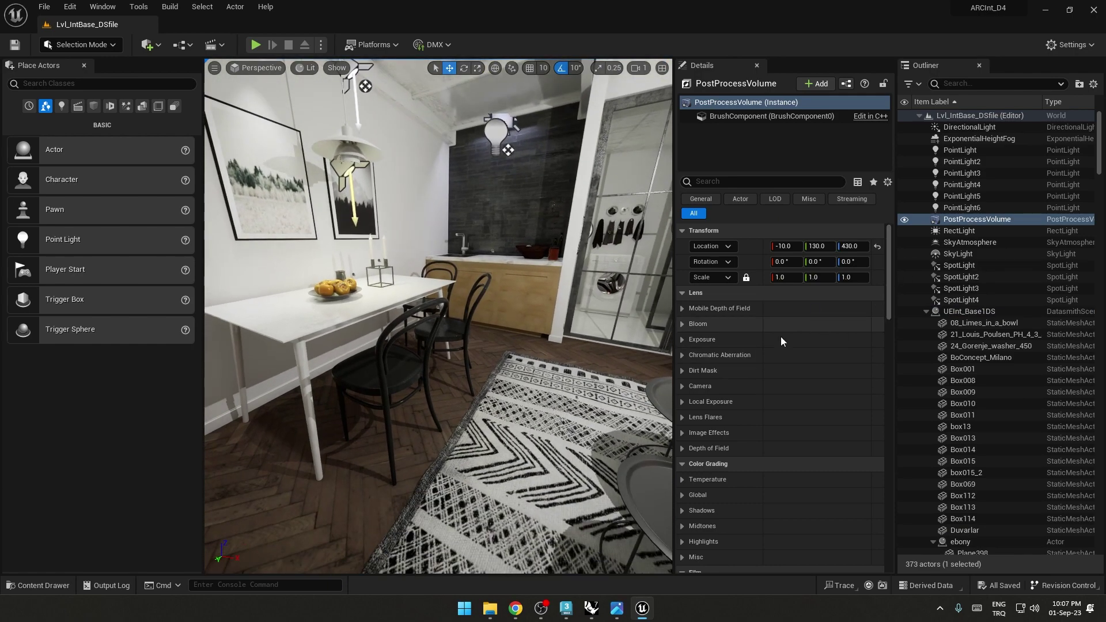
- Try a higher Exposure Compensation on the volume, then undo it back to 1.0
{"action": "left_click", "coordinate": [709, 340]}
{"action": "mouse_move", "coordinate": [807, 372]}
{"action": "left_mouse_down"}
{"action": "mouse_move", "coordinate": [783, 371]}
{"action": "mouse_move", "coordinate": [830, 371]}
{"action": "left_mouse_up"}
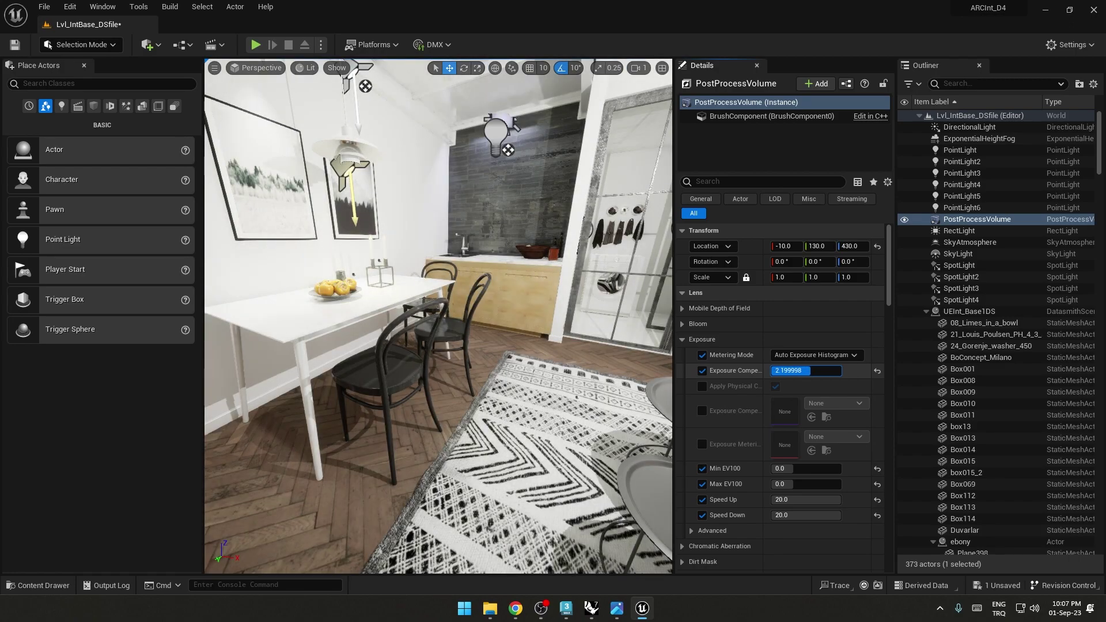
{"action": "left_click_drag", "start_coordinate": [806, 371], "coordinate": [815, 371]}
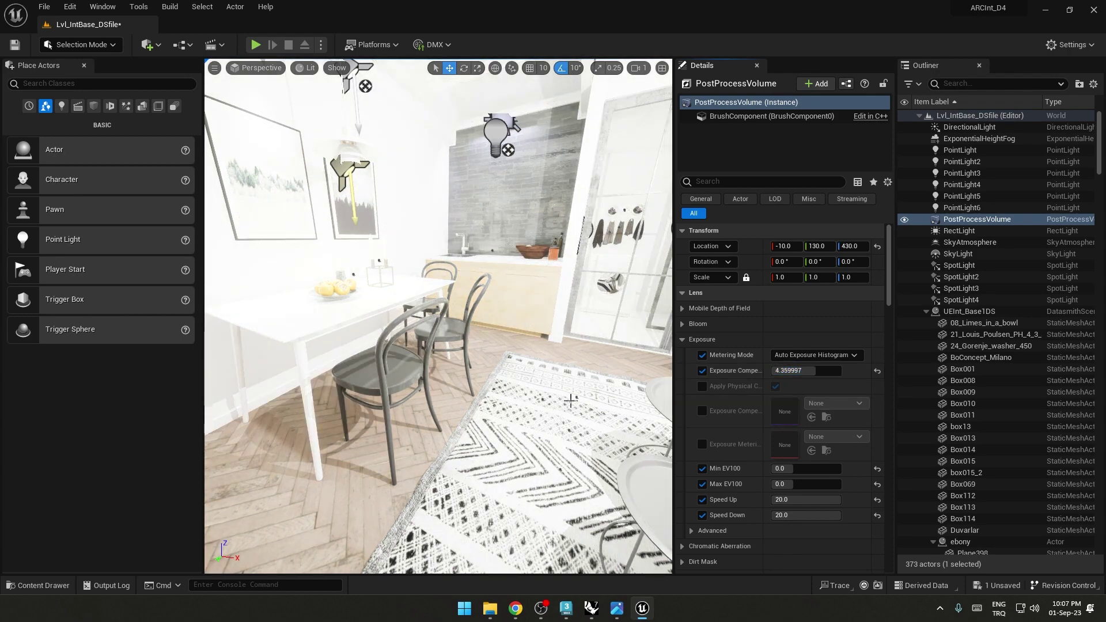
{"action": "key", "text": "ctrl+z"}
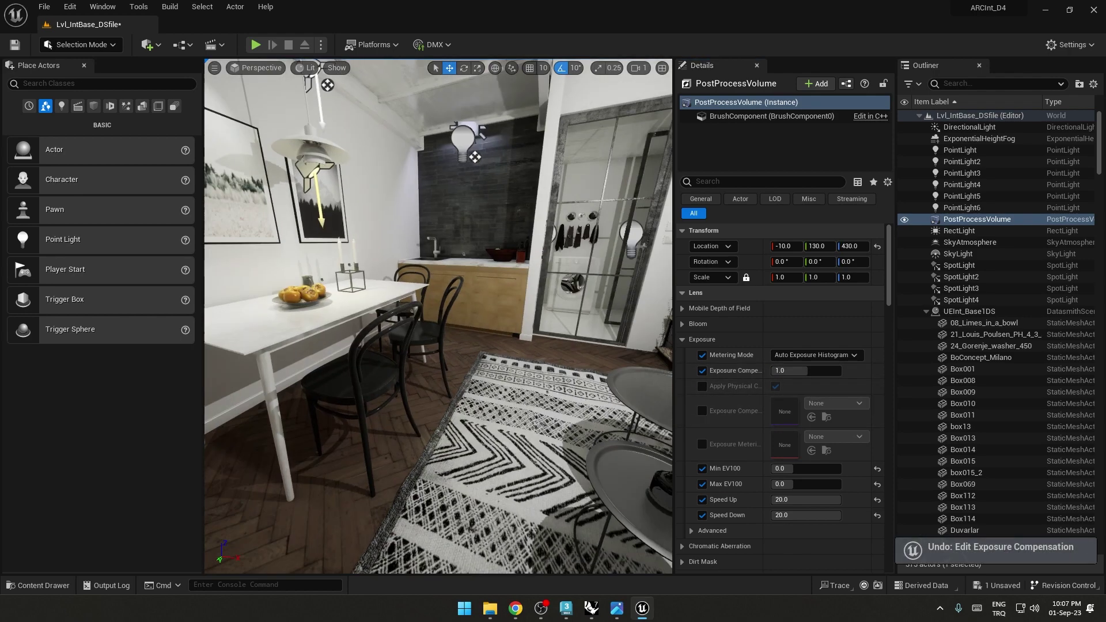
- Create a Cine Camera Actor from the reframed kitchen view and look through CineCameraActor0
{"action": "right_click_drag", "start_coordinate": [438, 317], "coordinate": [421, 300]}
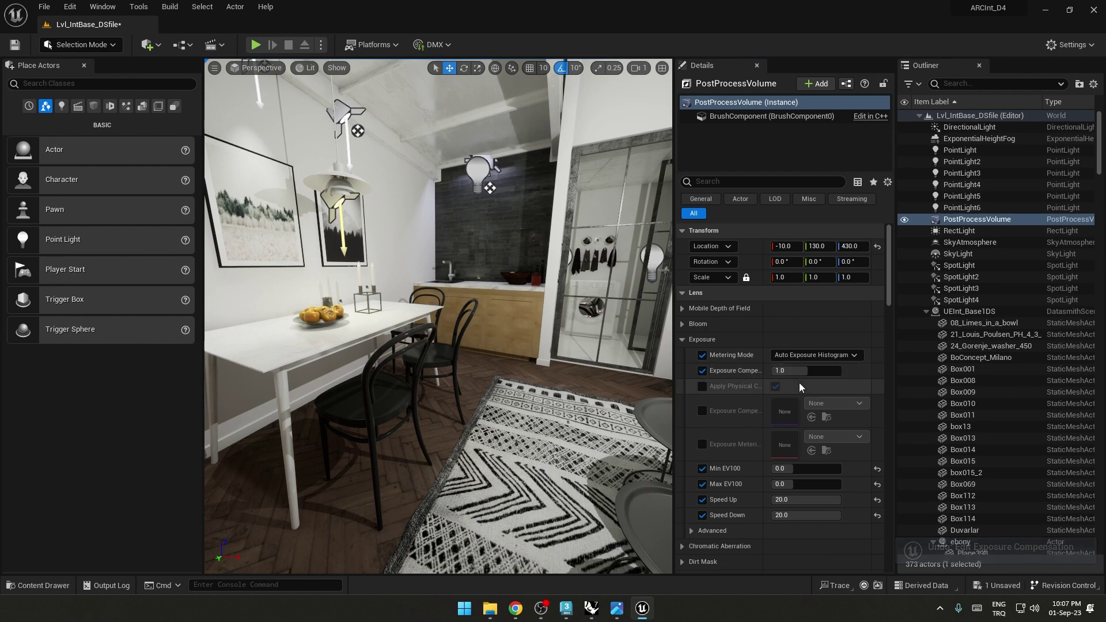
{"action": "left_click", "coordinate": [255, 72]}
{"action": "left_click", "coordinate": [337, 67]}
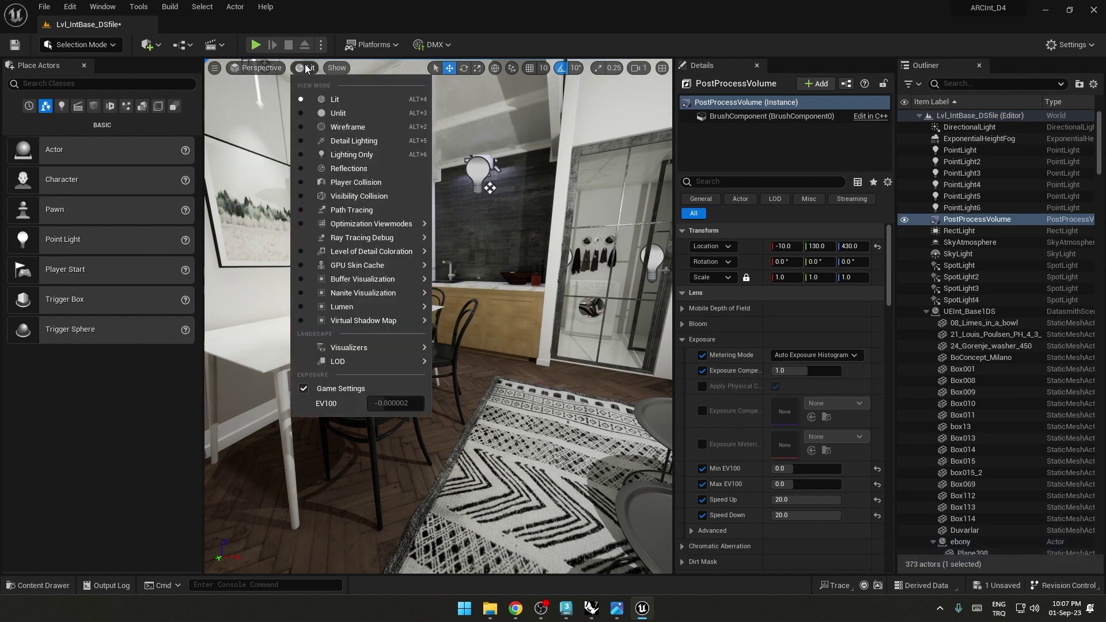
{"action": "left_click", "coordinate": [215, 68]}
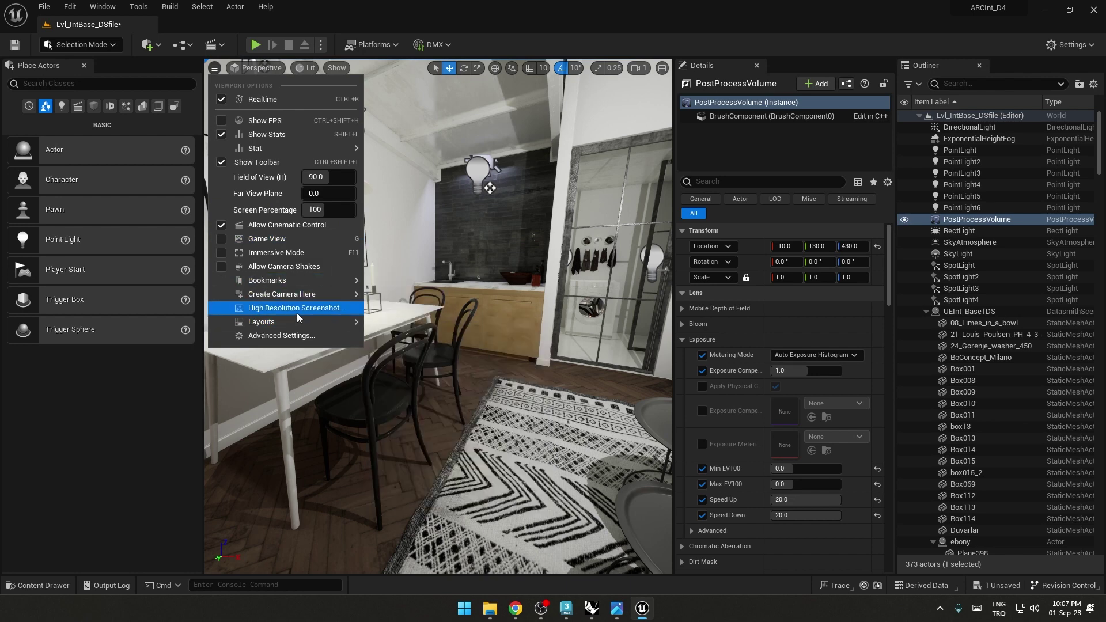
{"action": "mouse_move", "coordinate": [276, 295]}
{"action": "left_click", "coordinate": [398, 308]}
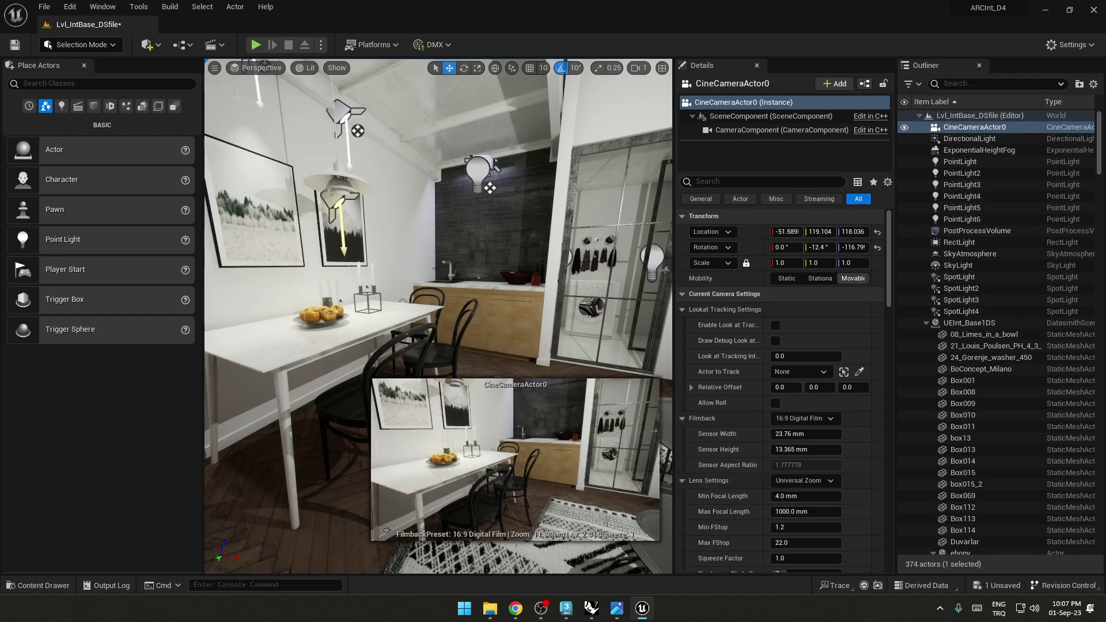
{"action": "left_click", "coordinate": [253, 70]}
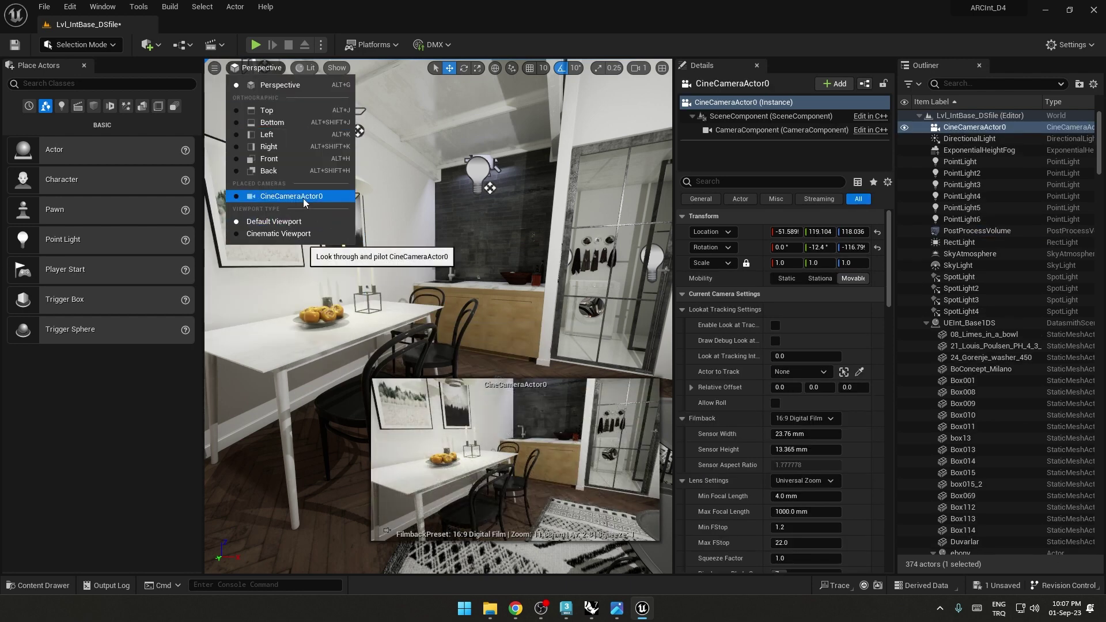
{"action": "left_click", "coordinate": [304, 199]}
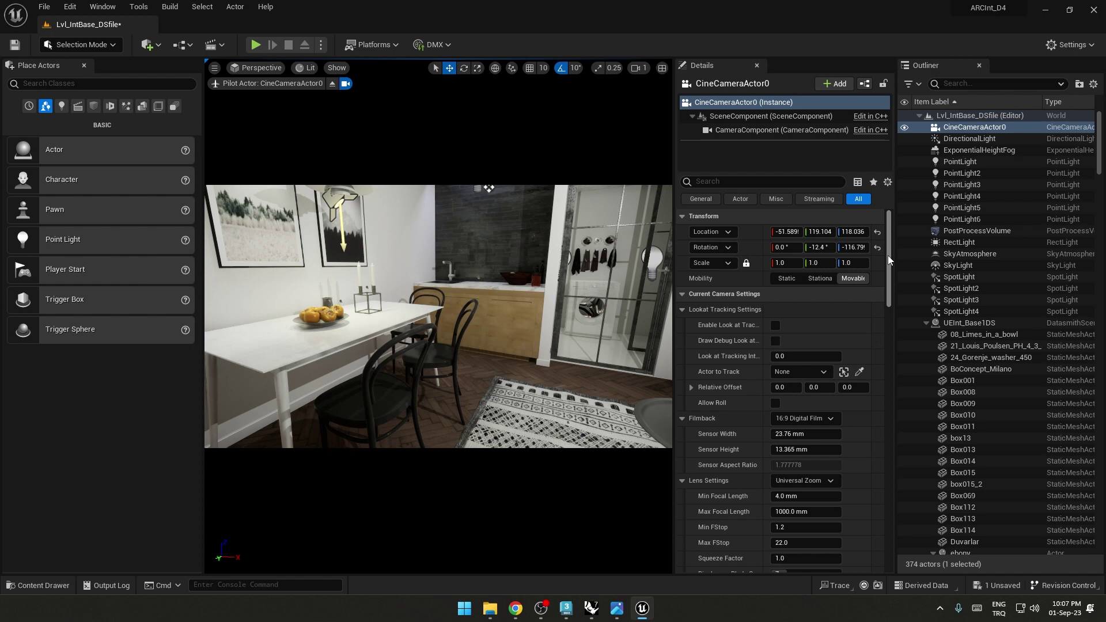
- Enable the camera's Metering Mode and Exposure Compensation overrides, setting compensation to -0.2
{"action": "left_click", "coordinate": [715, 181]}
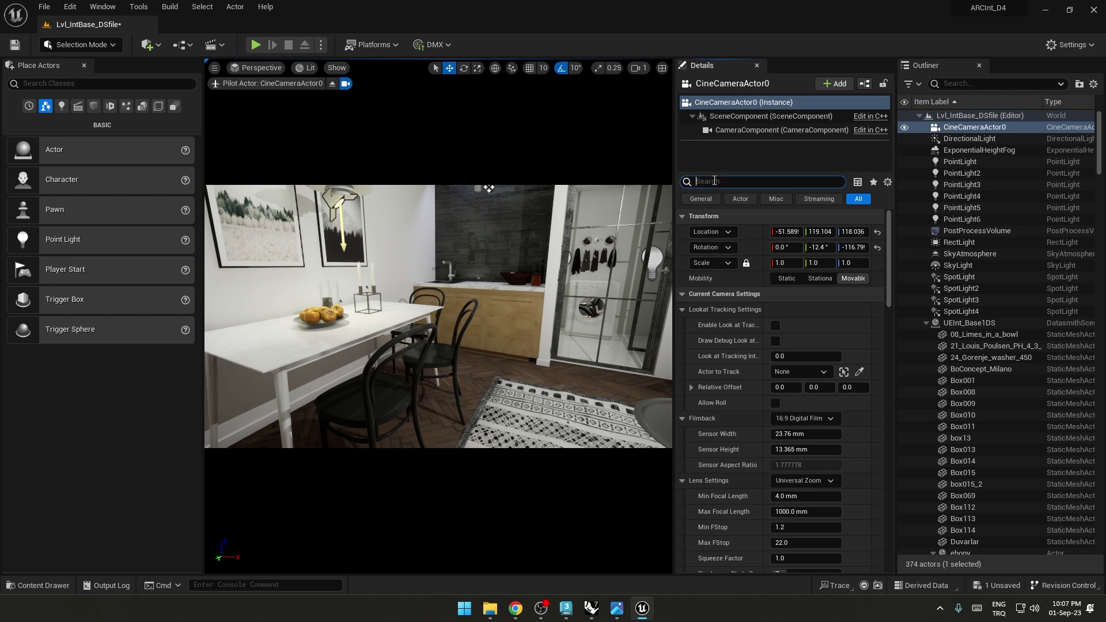
{"action": "type", "text": "exposure"}
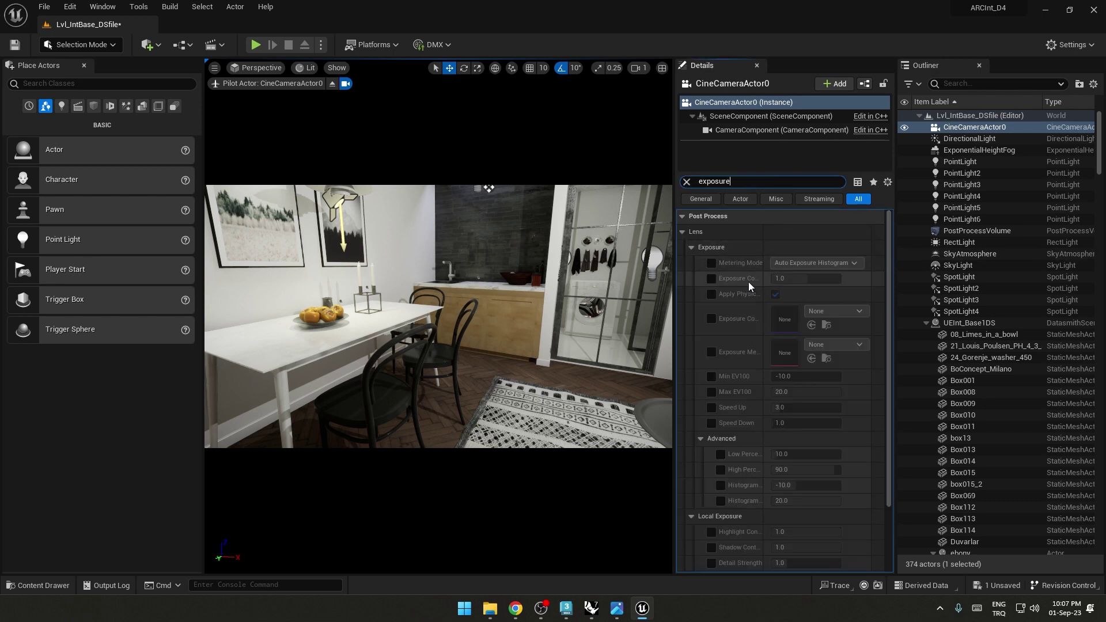
{"action": "left_click", "coordinate": [713, 264]}
{"action": "left_click", "coordinate": [713, 279]}
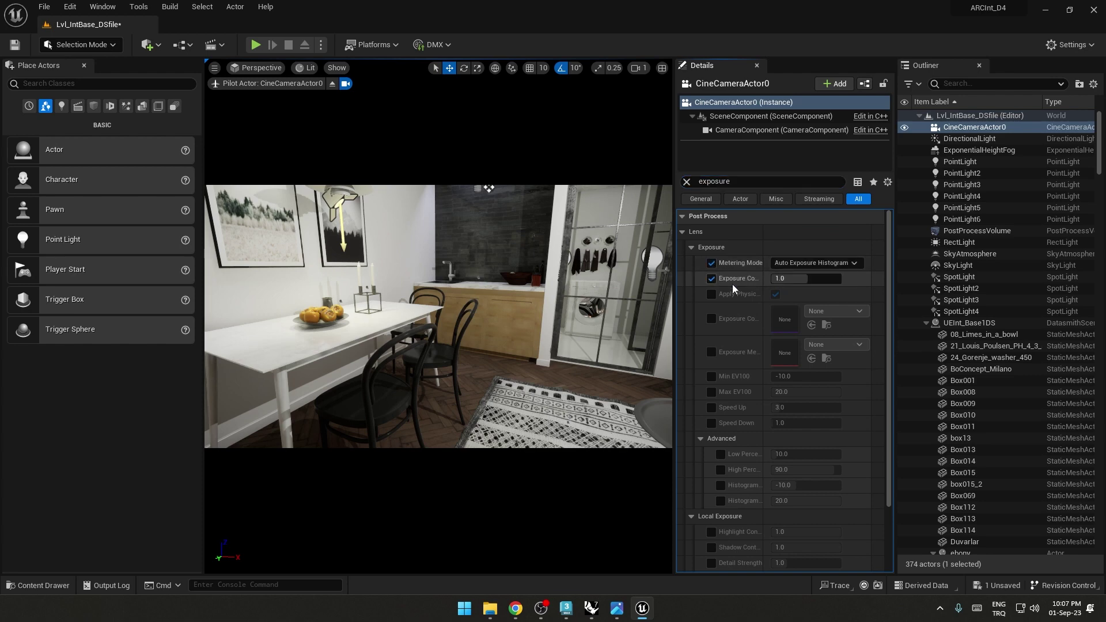
{"action": "left_click_drag", "start_coordinate": [797, 280], "coordinate": [797, 281]}
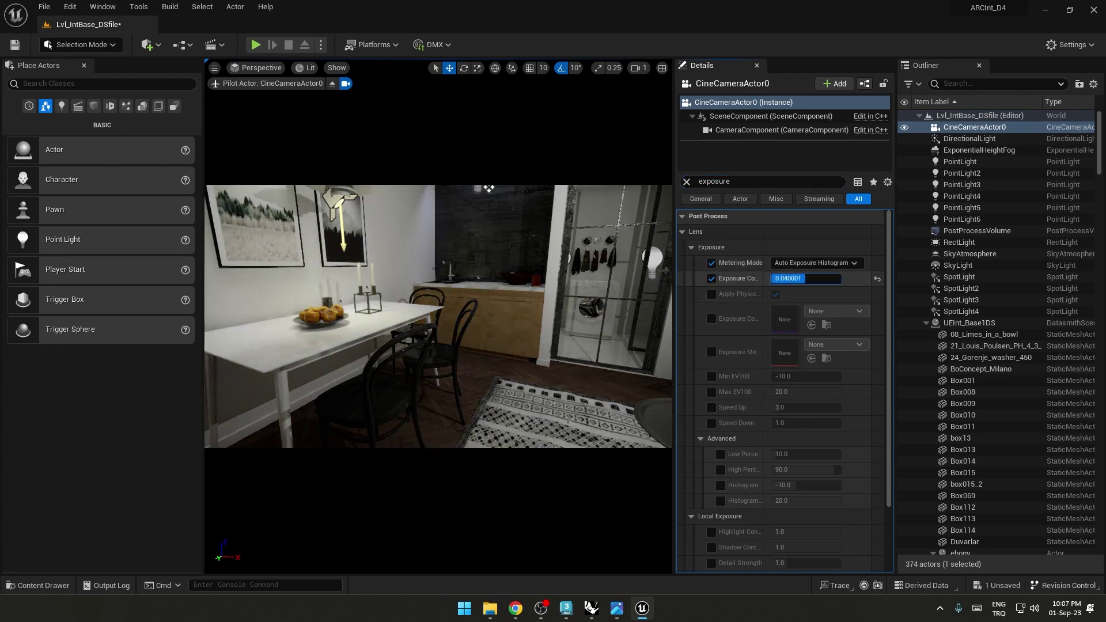
{"action": "type", "text": "-0.2"}
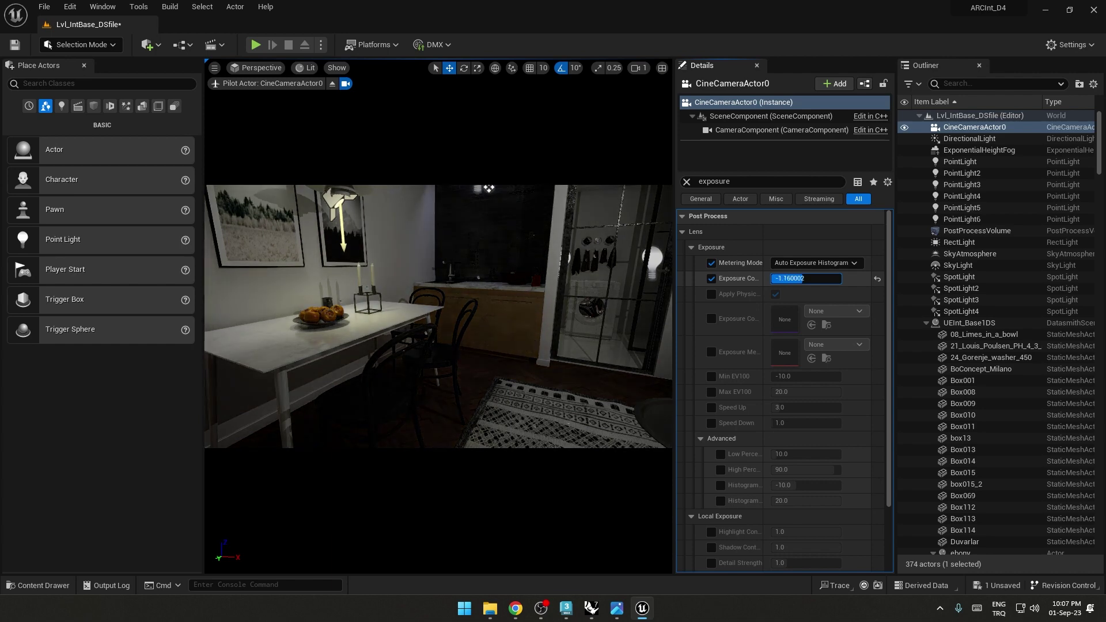
{"action": "key", "text": "Return"}
- Select the PostProcessVolume and raise its Exposure Compensation to about 7.48
{"action": "left_click", "coordinate": [1099, 154]}
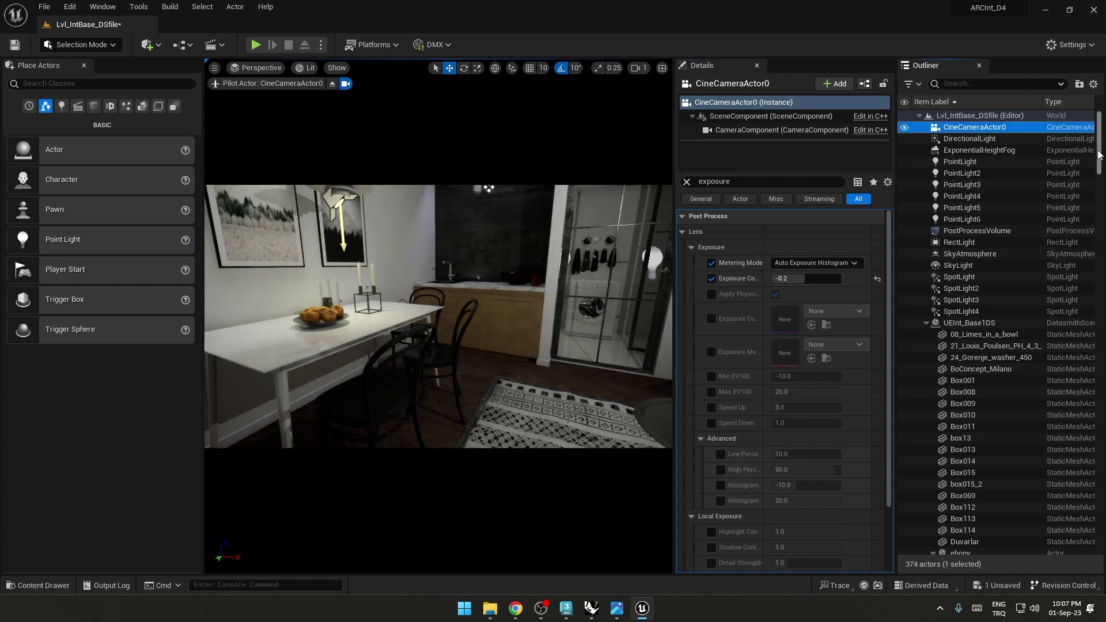
{"action": "left_click", "coordinate": [991, 230]}
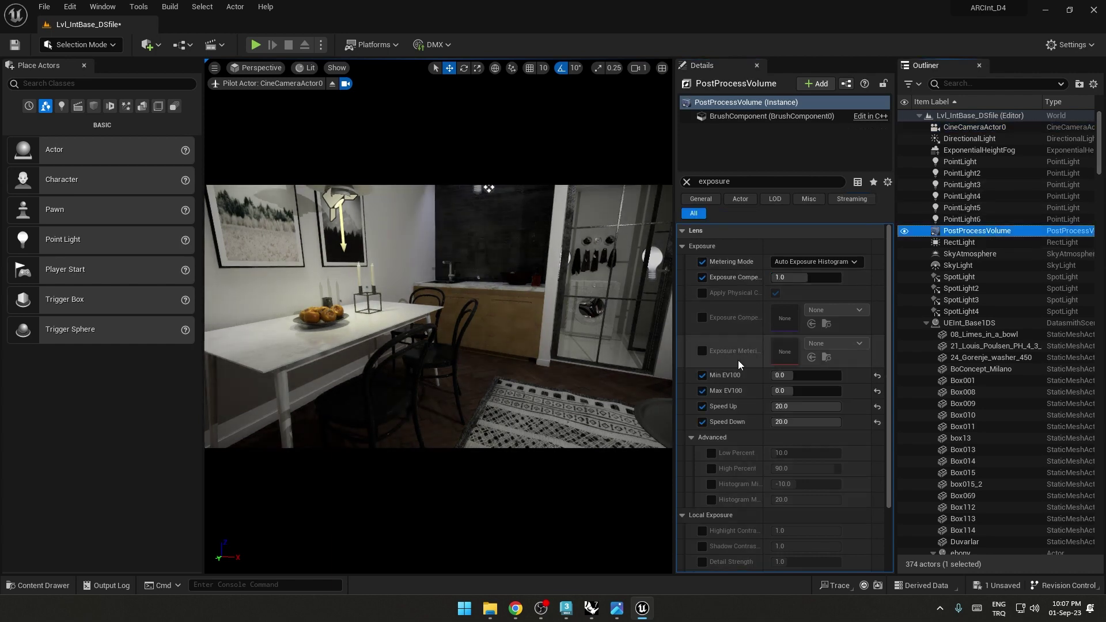
{"action": "left_click_drag", "start_coordinate": [790, 277], "coordinate": [830, 277]}
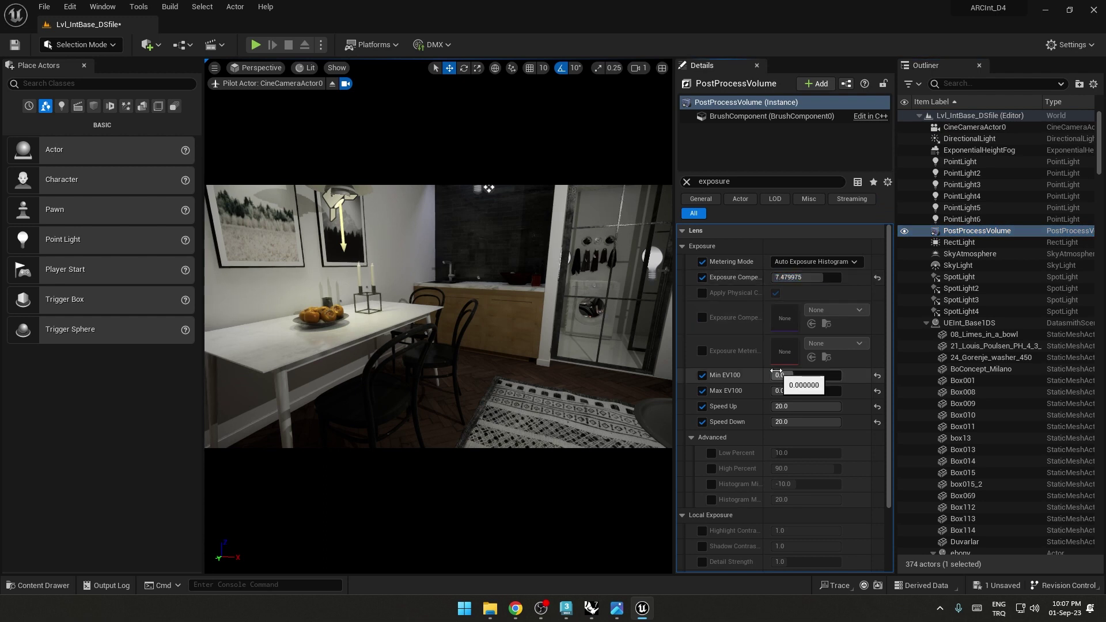
- Restore the volume's Exposure Compensation to 1.0 and stop piloting CineCameraActor0
{"action": "left_click", "coordinate": [797, 278]}
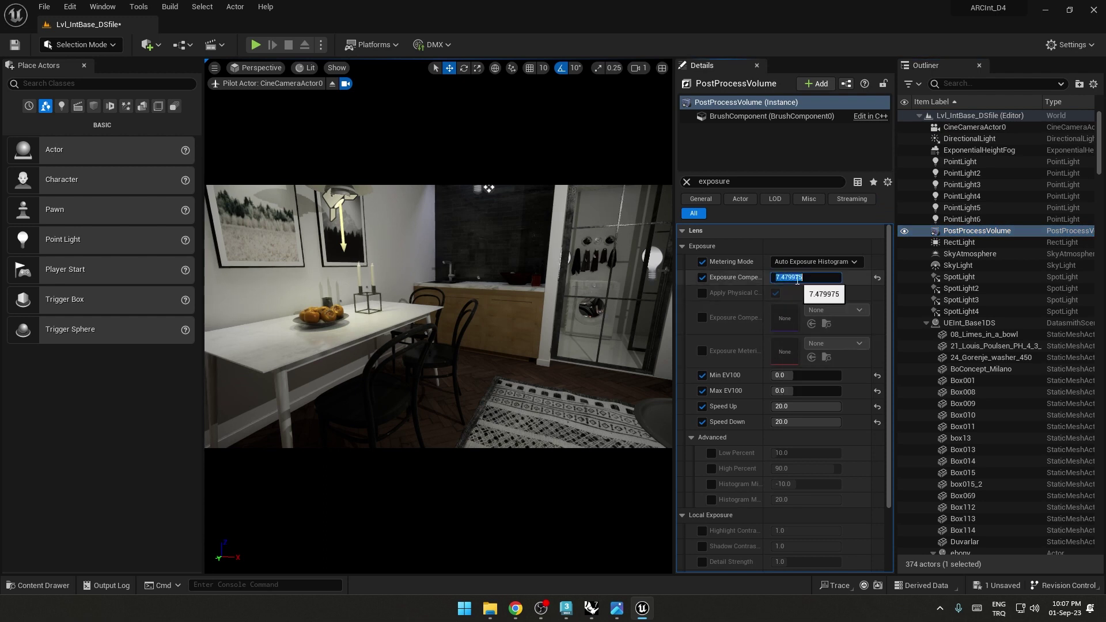
{"action": "key", "text": "ctrl+z"}
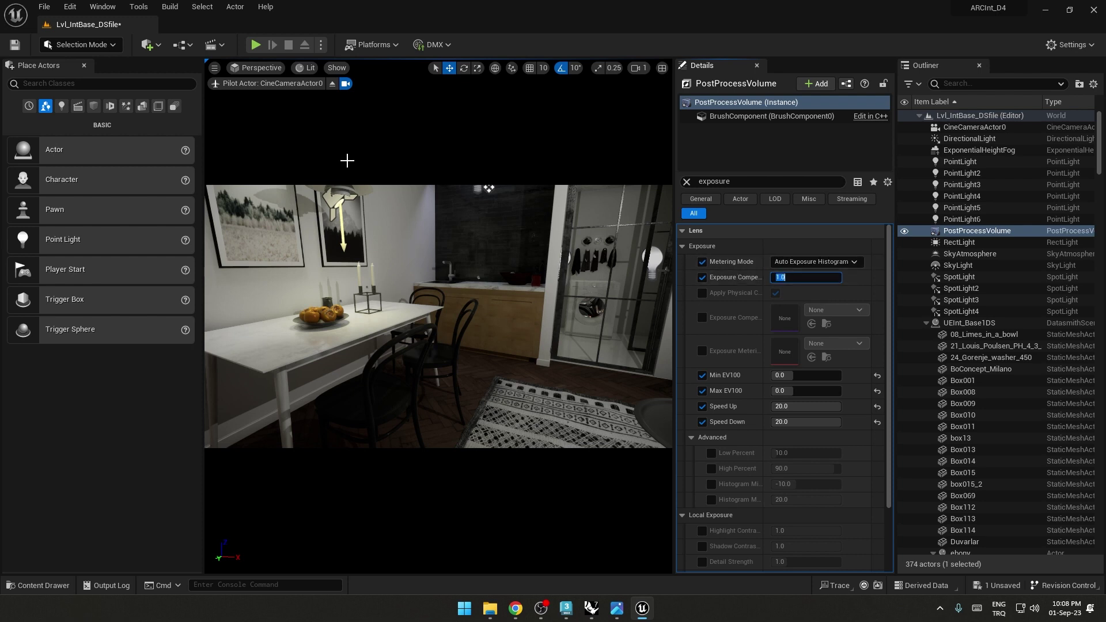
{"action": "left_click", "coordinate": [345, 85]}
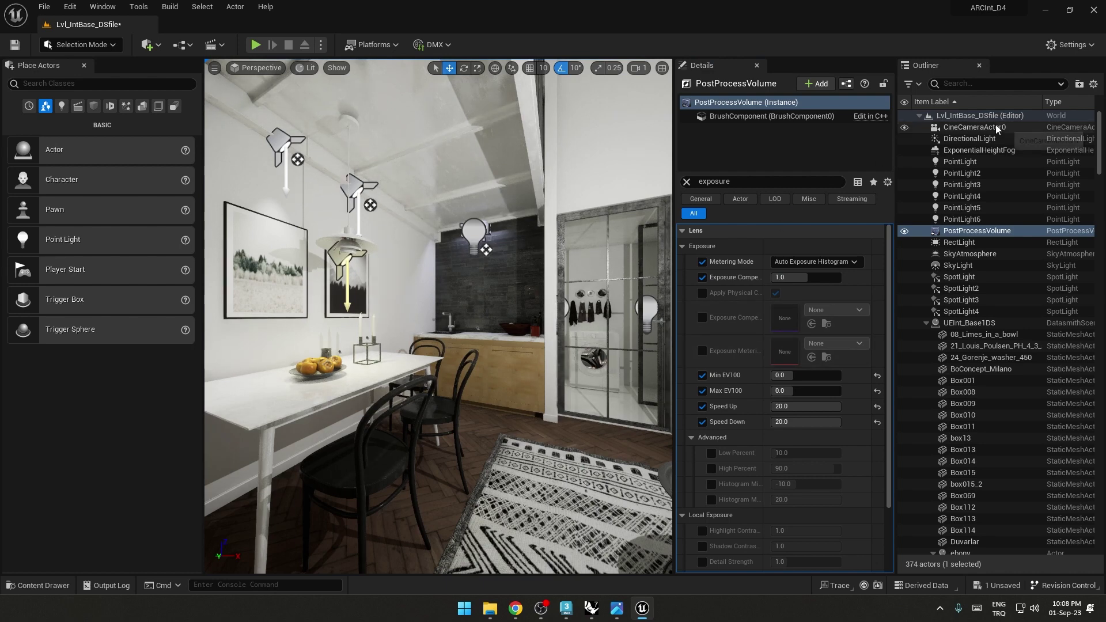
- Pilot CineCameraActor0 from Placed Cameras, then check the saved aperture screenshot
{"action": "left_click", "coordinate": [262, 70]}
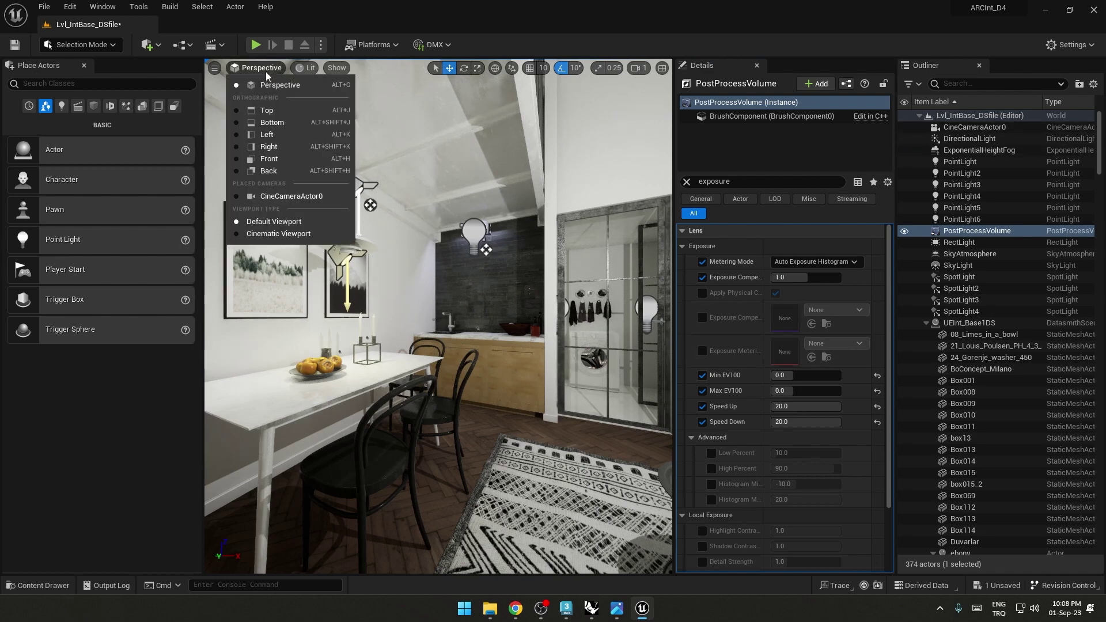
{"action": "left_click", "coordinate": [295, 197]}
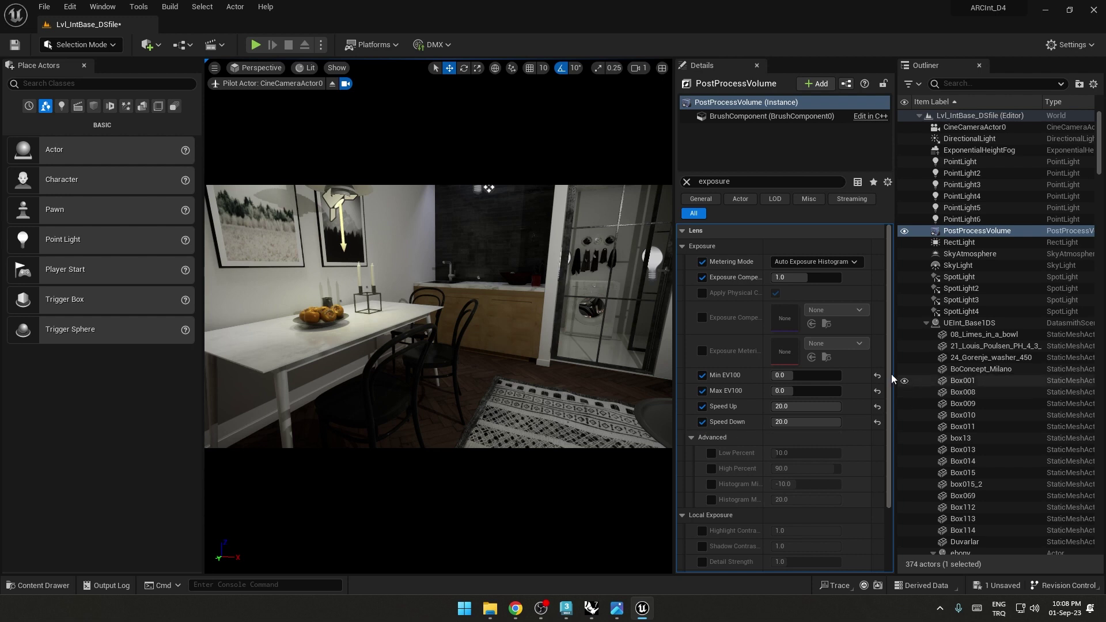
{"action": "double_click", "coordinate": [733, 183]}
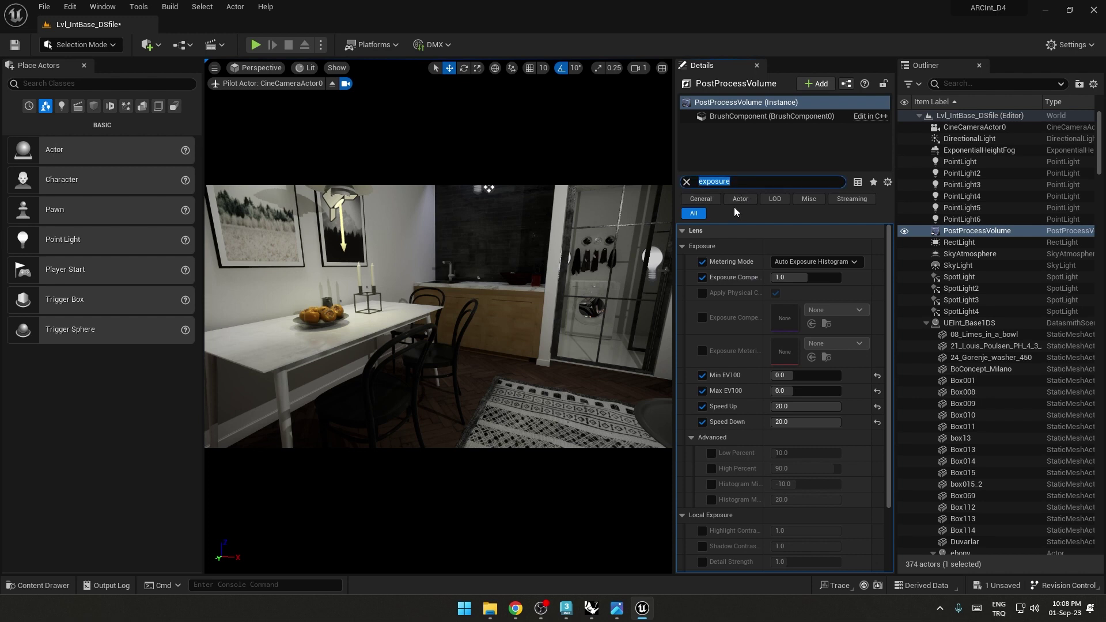
{"action": "left_click", "coordinate": [617, 609]}
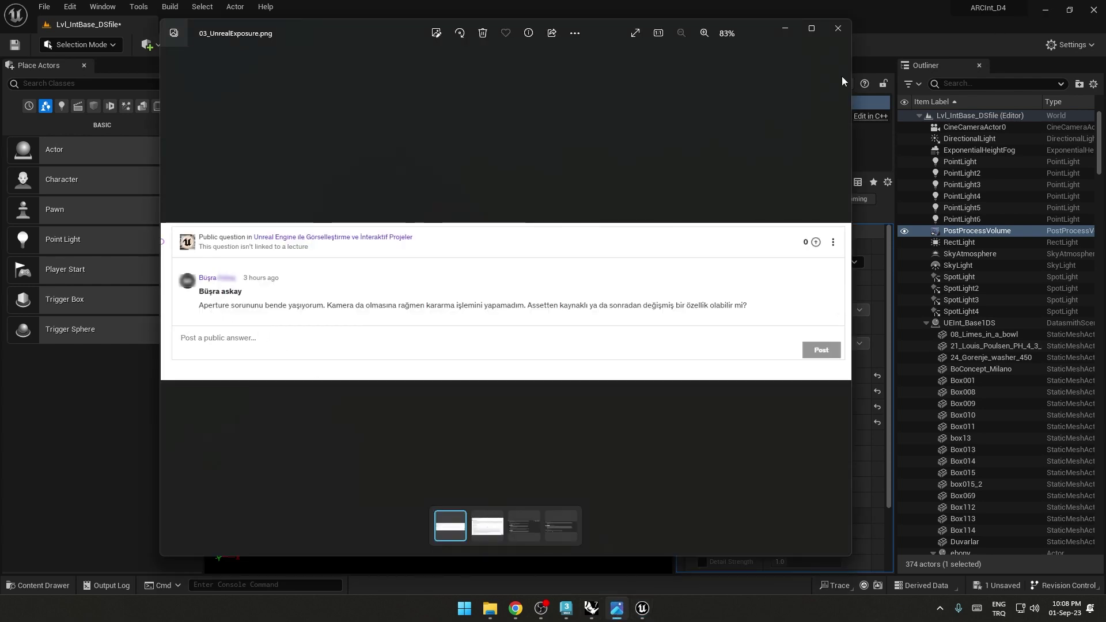
{"action": "left_click", "coordinate": [877, 9]}
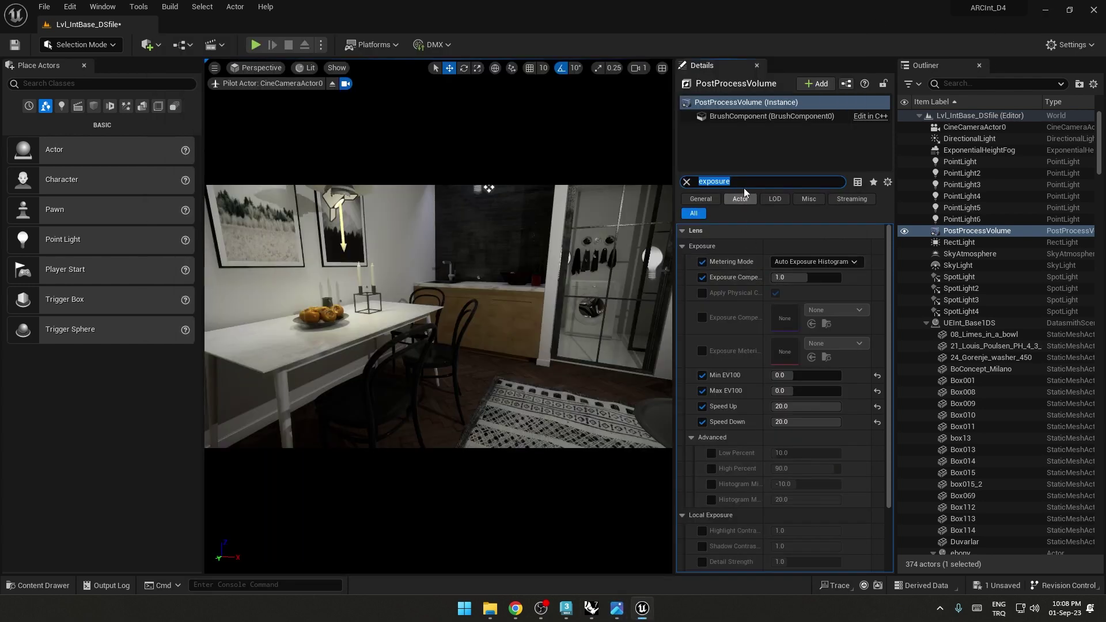
- Filter Details for 'aperture', enable Aperture (F-stop), and try values of 32 then 1.0
{"action": "type", "text": "ape"}
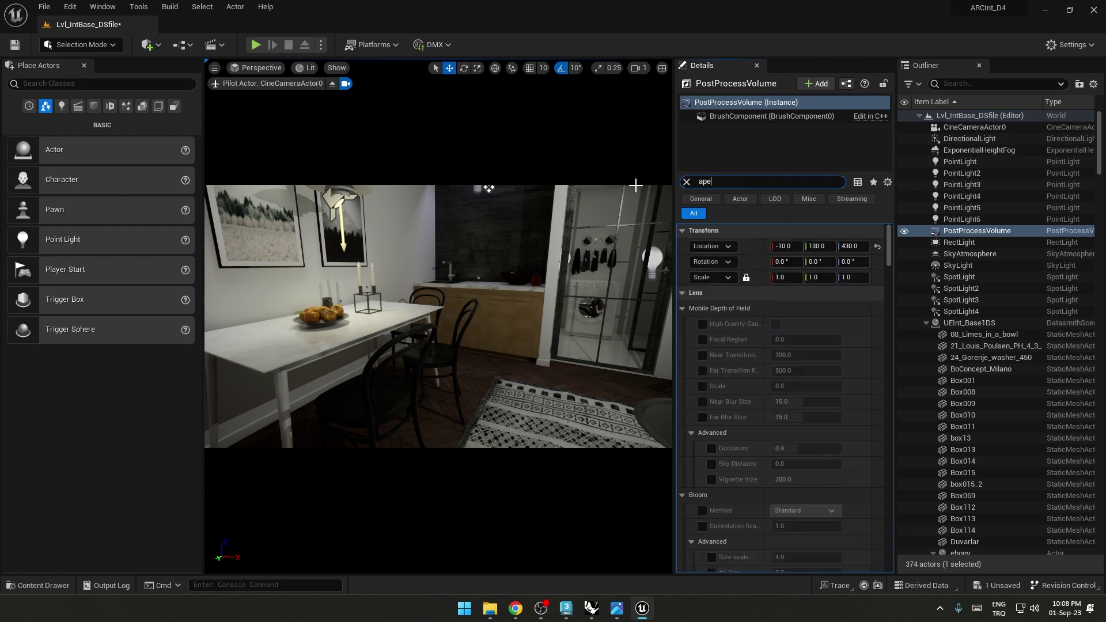
{"action": "type", "text": "rture"}
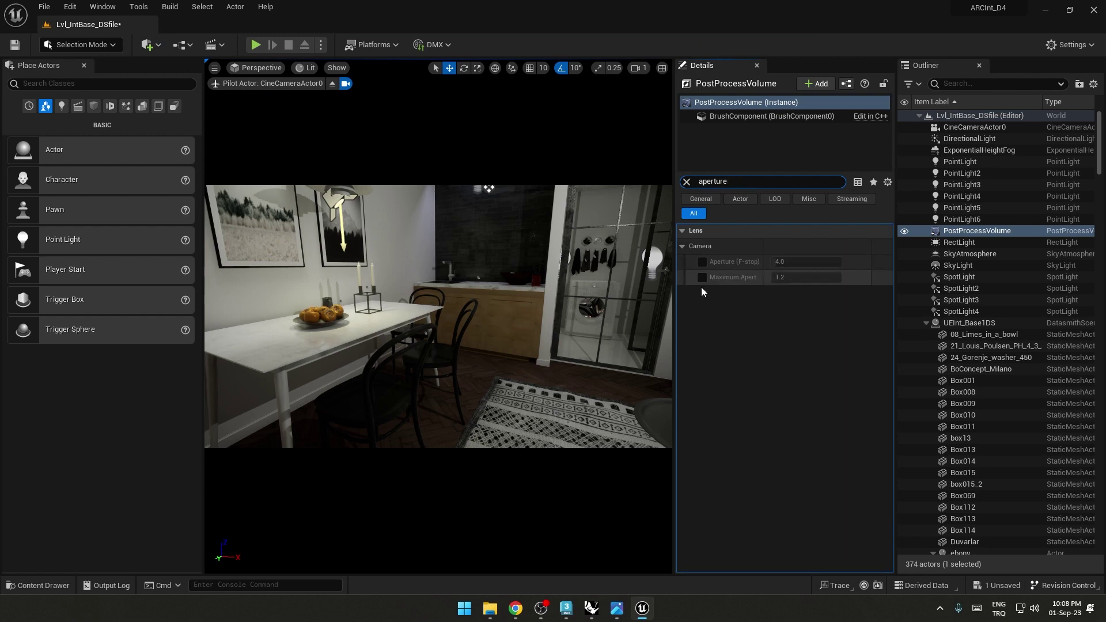
{"action": "left_click", "coordinate": [702, 261]}
{"action": "left_click_drag", "start_coordinate": [780, 262], "coordinate": [802, 262]}
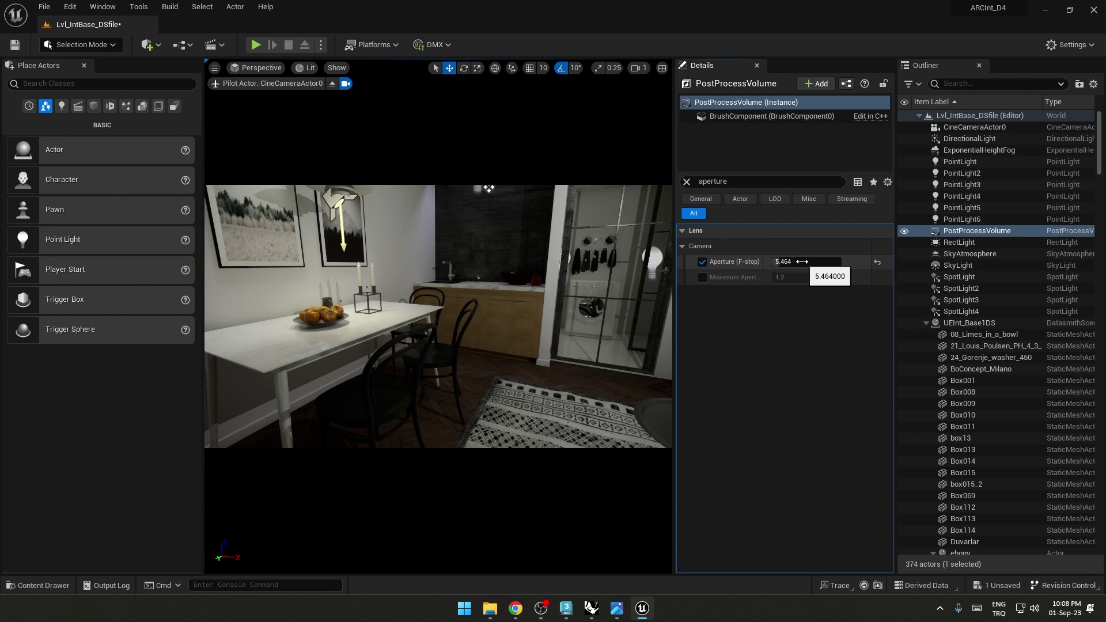
{"action": "left_click_drag", "start_coordinate": [802, 262], "coordinate": [841, 261]}
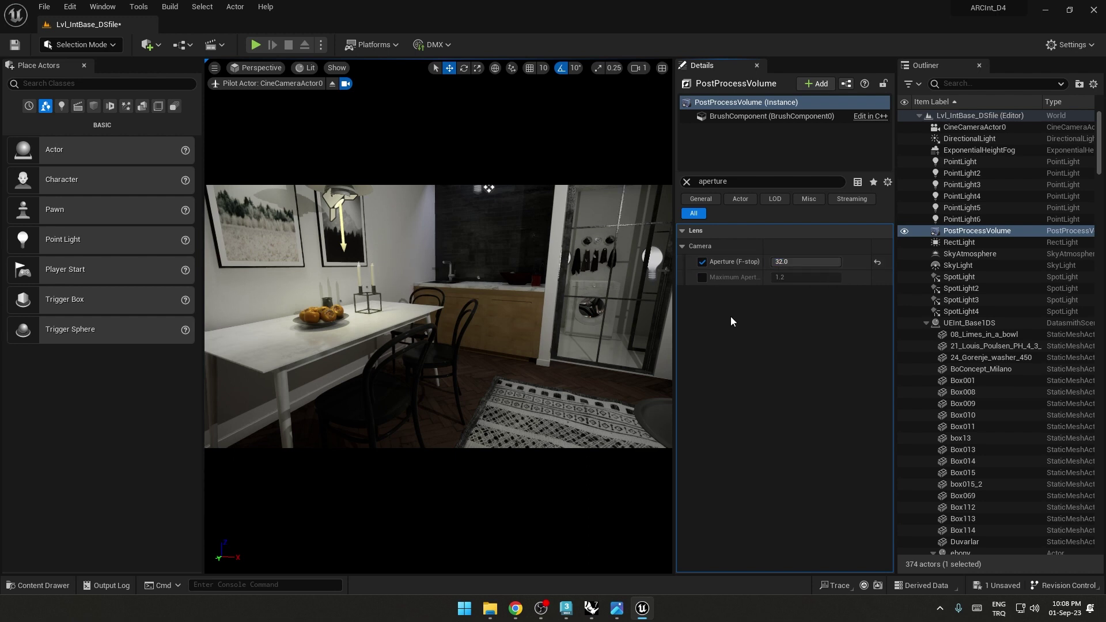
{"action": "left_click", "coordinate": [806, 261]}
{"action": "type", "text": "1"}
{"action": "key", "text": "Return"}
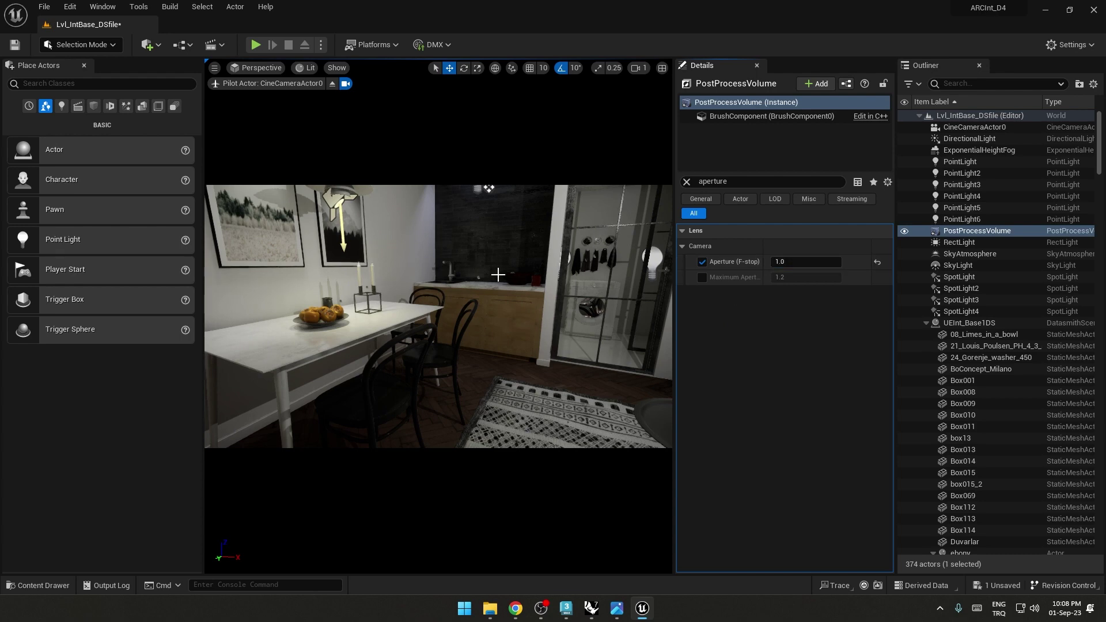
- Try an aperture of about 11.9, reset it to the 4.0 default, and clear the filter
{"action": "scroll", "coordinate": [466, 330], "scroll_direction": "up", "scroll_amount": 3}
{"action": "scroll", "coordinate": [466, 330], "scroll_direction": "up", "scroll_amount": 2}
{"action": "scroll", "coordinate": [466, 330], "scroll_direction": "down", "scroll_amount": 5}
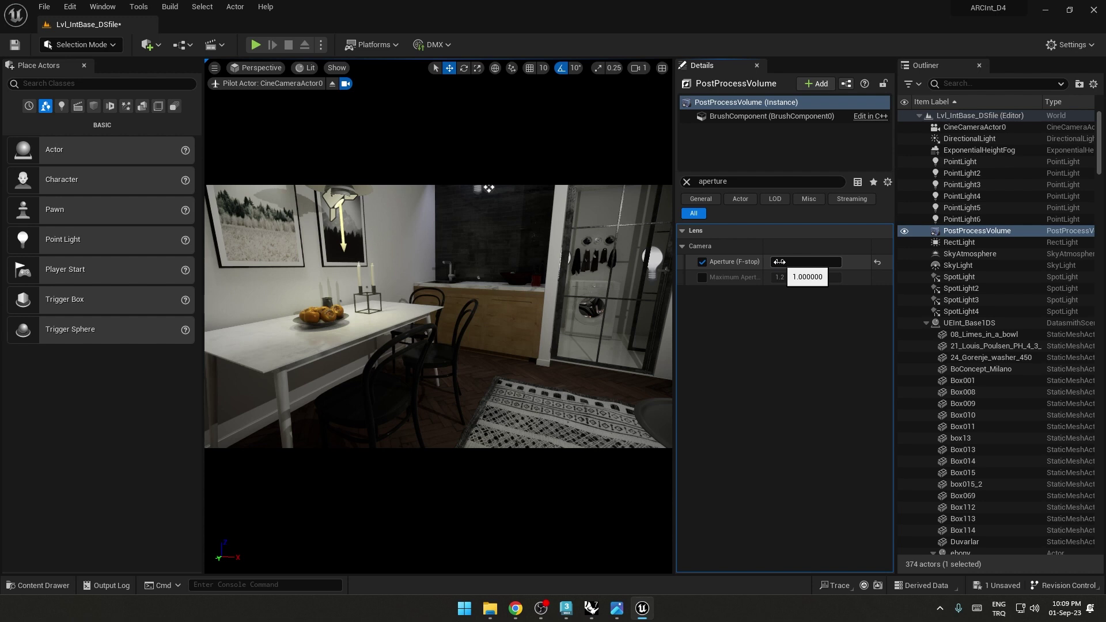
{"action": "left_click_drag", "start_coordinate": [779, 261], "coordinate": [773, 281]}
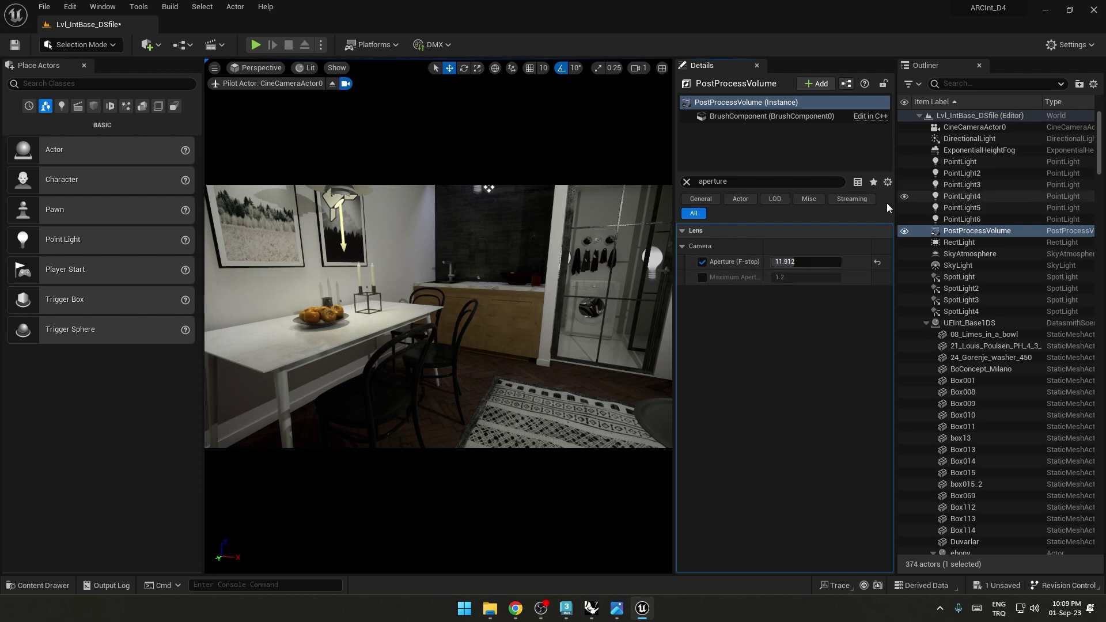
{"action": "left_click", "coordinate": [877, 262]}
{"action": "left_click", "coordinate": [687, 181]}
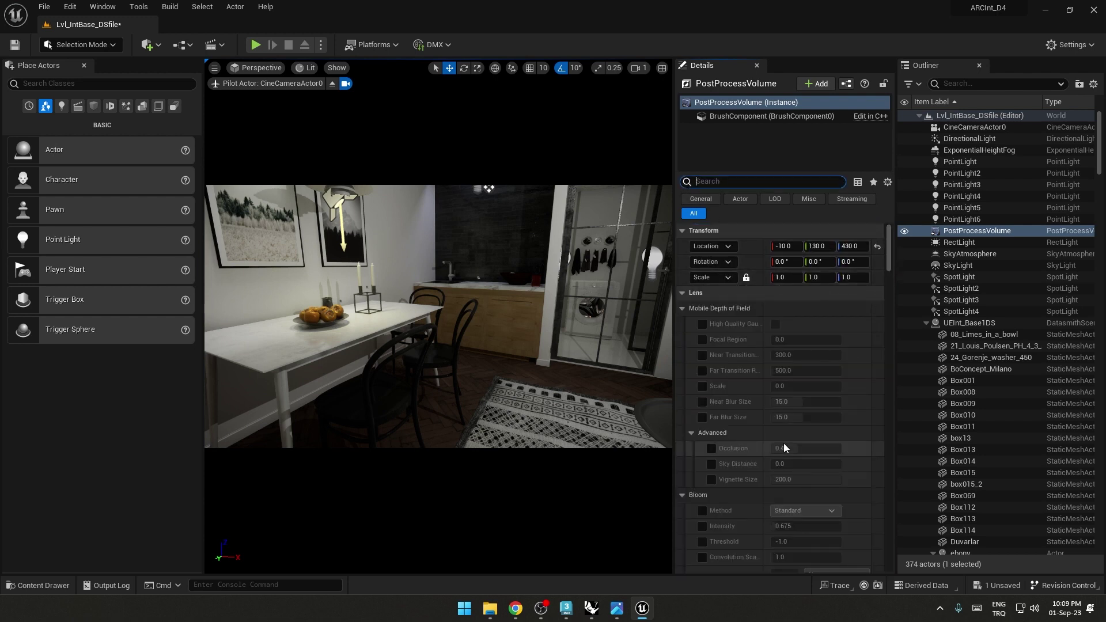
{"action": "left_click_drag", "start_coordinate": [888, 254], "coordinate": [890, 229]}
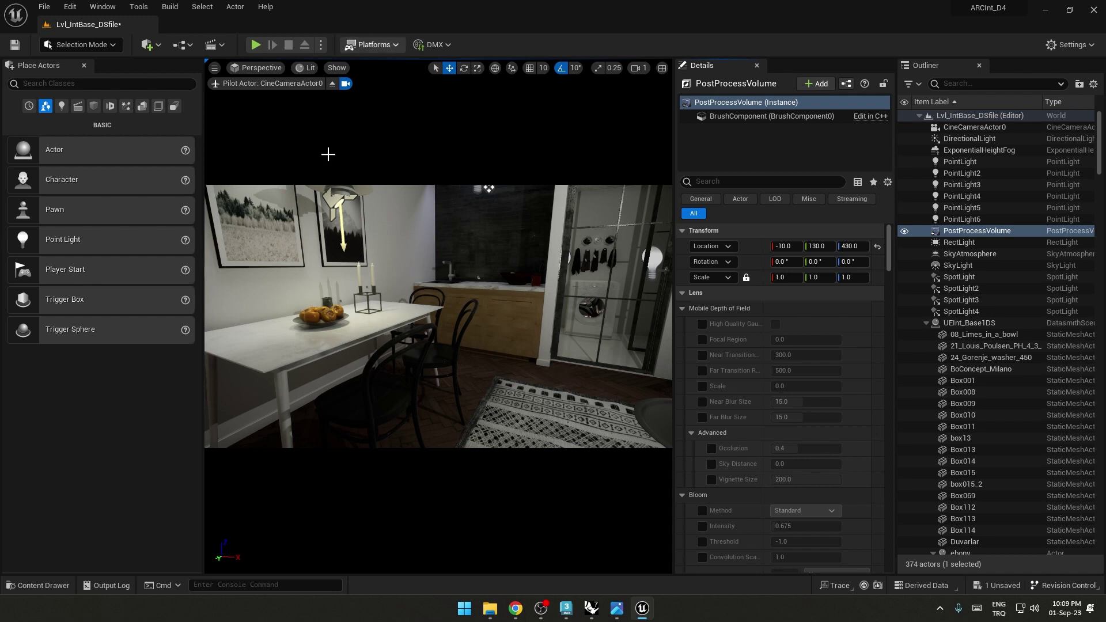
- Disable Game Settings exposure, scrub viewport EV100 to about -1.4, then re-enable Game Settings
{"action": "left_click", "coordinate": [255, 68]}
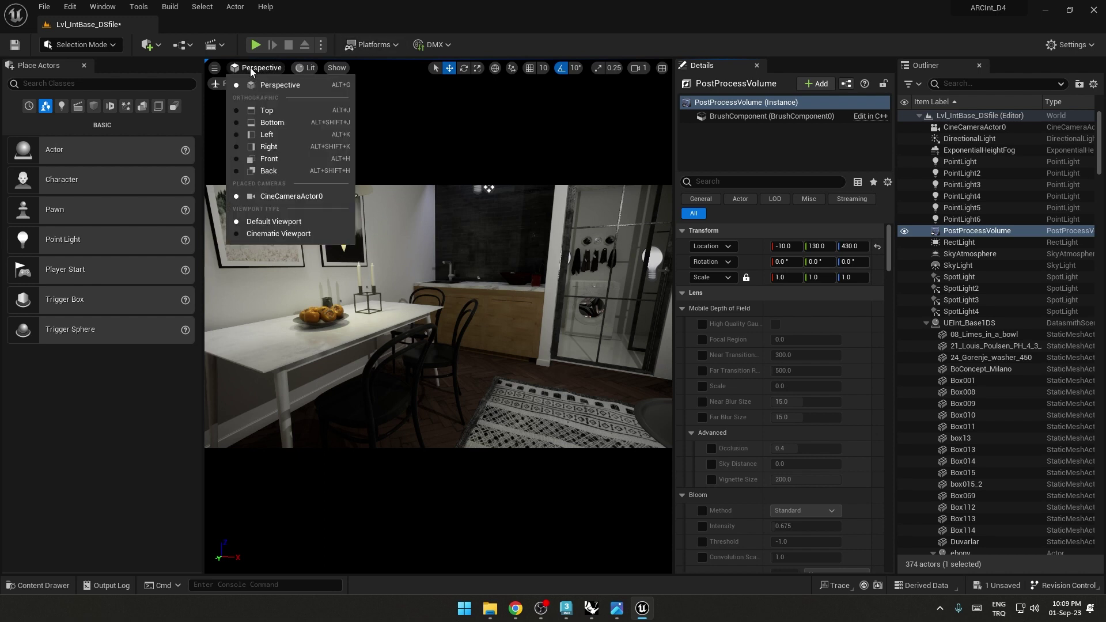
{"action": "left_click", "coordinate": [301, 68]}
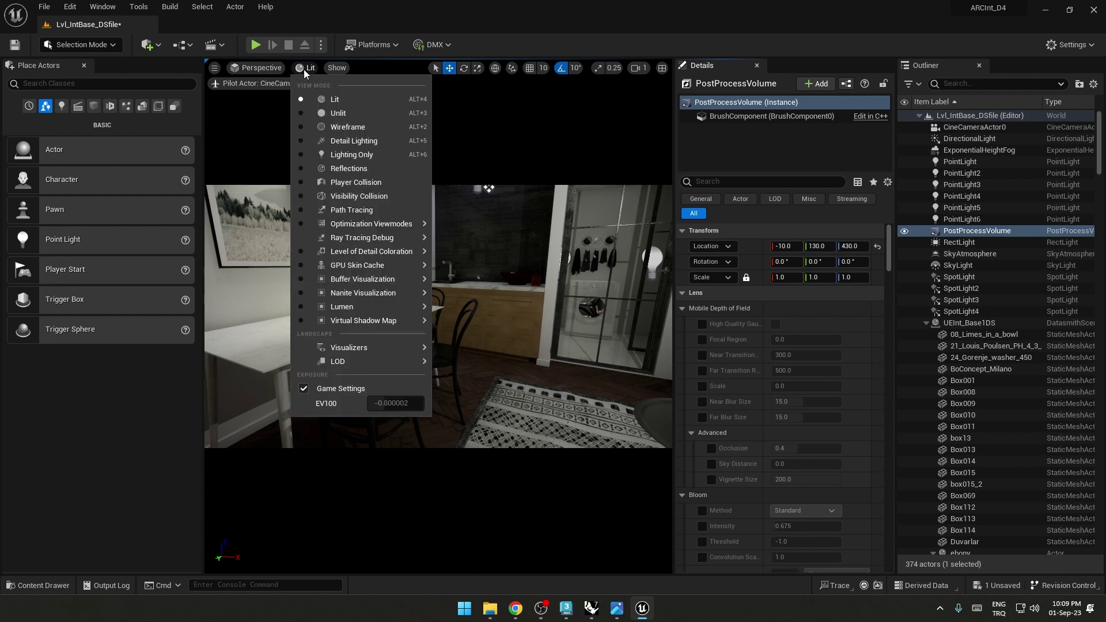
{"action": "left_click", "coordinate": [306, 386]}
{"action": "mouse_move", "coordinate": [385, 406]}
{"action": "left_mouse_down"}
{"action": "mouse_move", "coordinate": [375, 406]}
{"action": "mouse_move", "coordinate": [402, 403]}
{"action": "mouse_move", "coordinate": [390, 403]}
{"action": "left_mouse_up"}
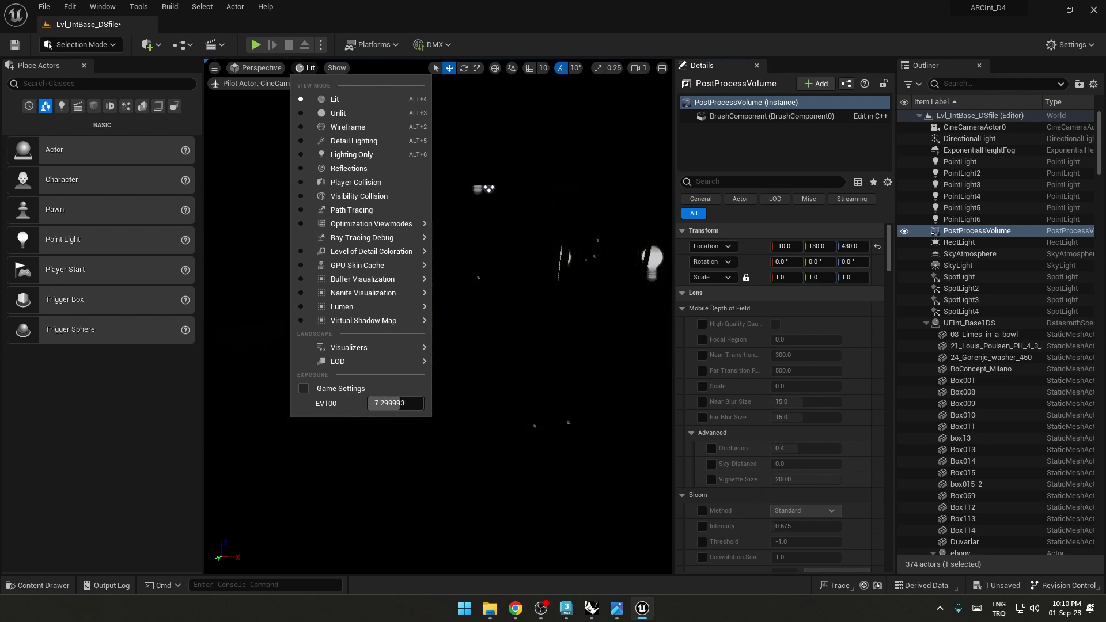
{"action": "left_click_drag", "start_coordinate": [390, 403], "coordinate": [383, 404]}
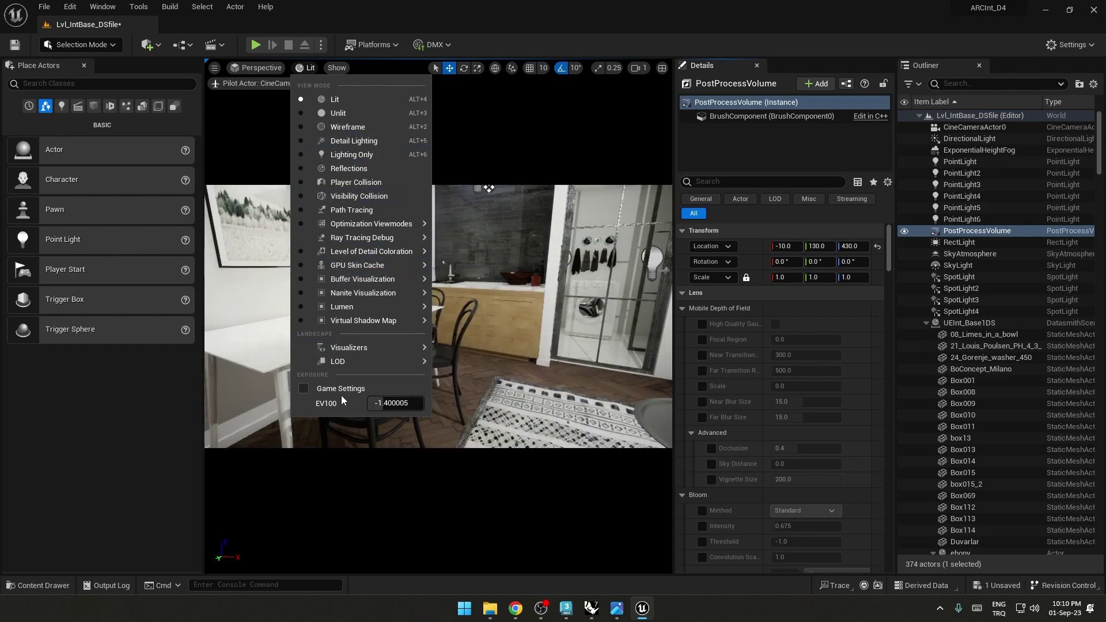
{"action": "left_click", "coordinate": [305, 389]}
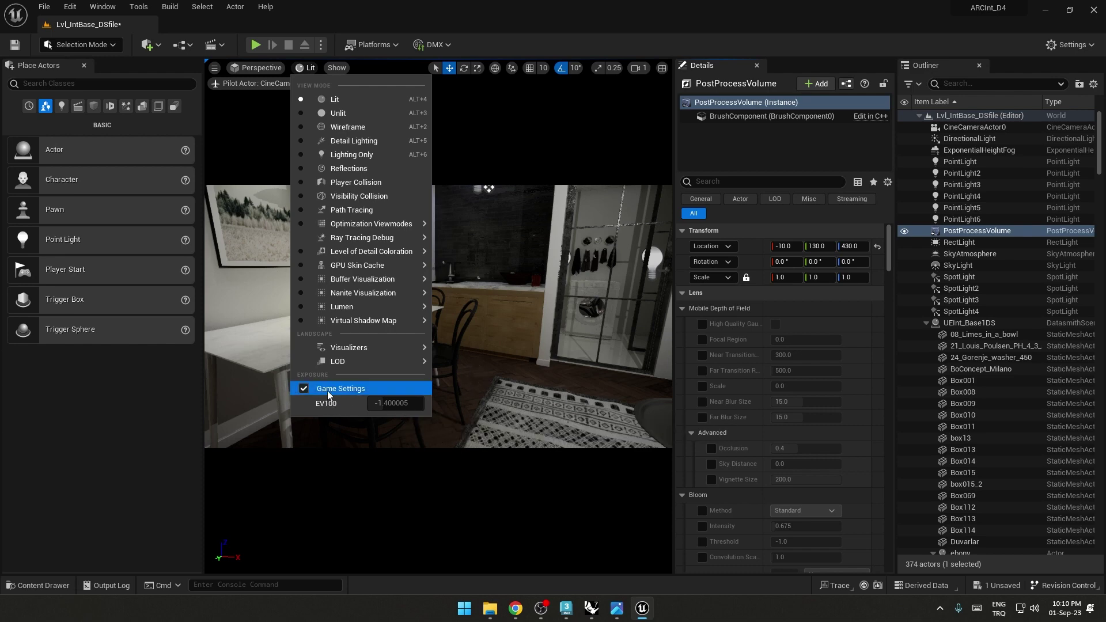
- Fly the piloted Cine Camera closer toward the dining table and kitchen cabinet
{"action": "mouse_move", "coordinate": [346, 361]}
{"action": "left_click", "coordinate": [515, 323]}
{"action": "left_click", "coordinate": [515, 322]}
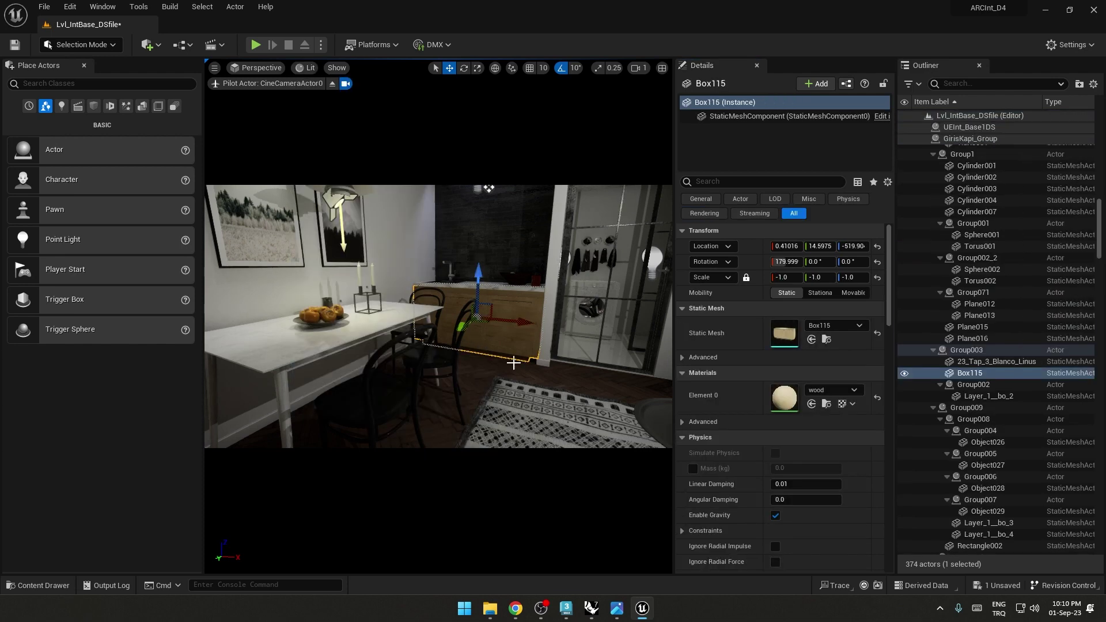
{"action": "right_click_drag", "start_coordinate": [570, 348], "coordinate": [570, 348]}
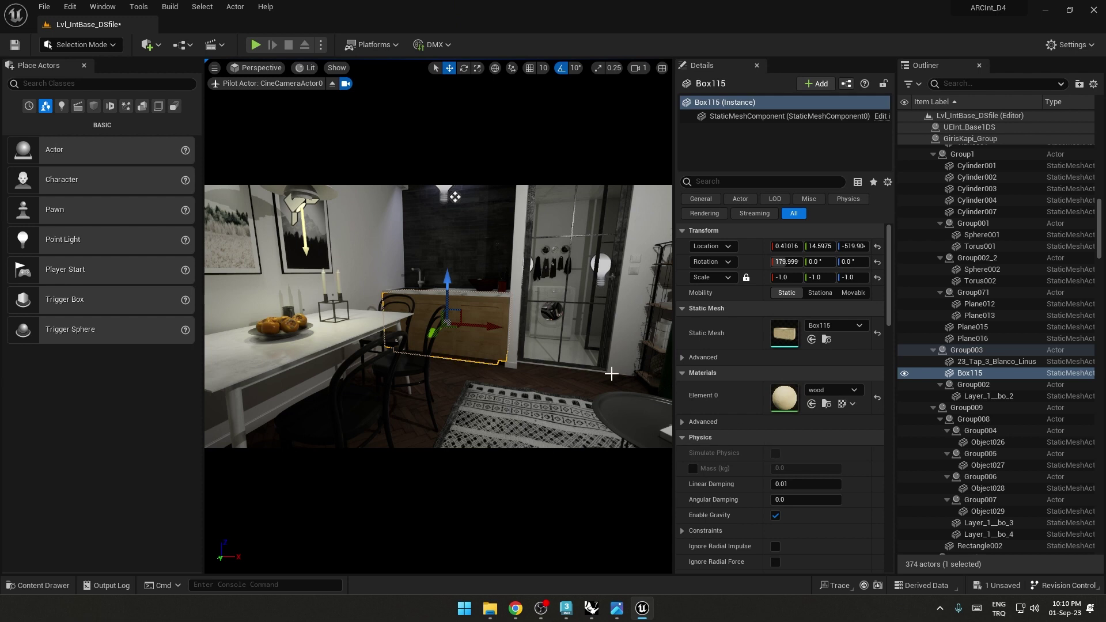
{"action": "right_click_drag", "start_coordinate": [570, 348], "coordinate": [564, 356]}
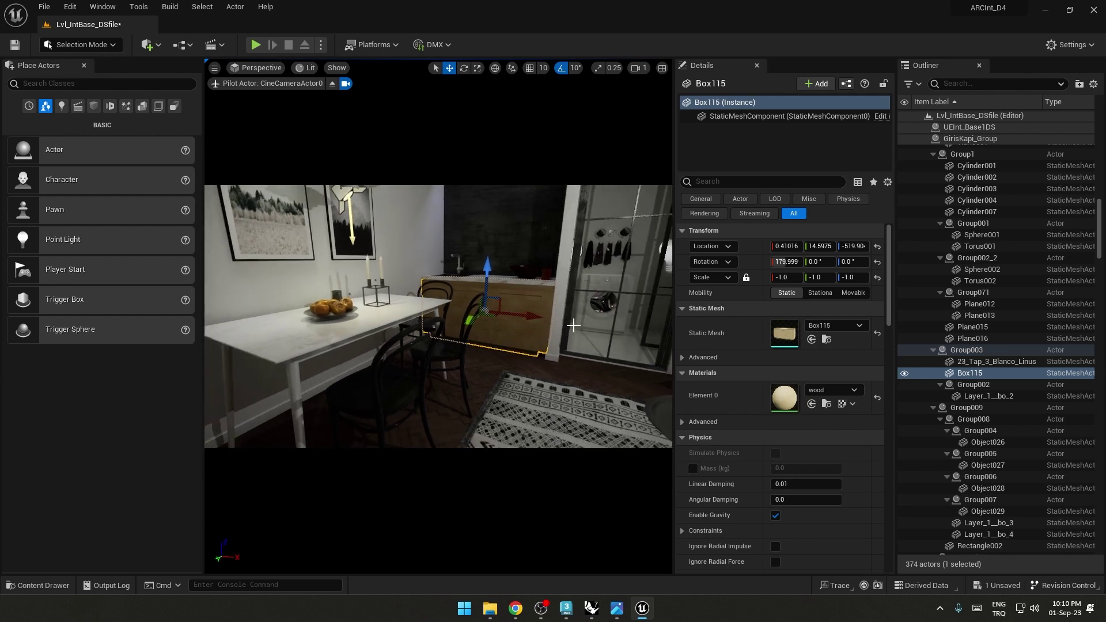
{"action": "left_click", "coordinate": [1071, 44]}
- Search World Settings for exposure, close it, then turn the camera right and slightly up
{"action": "left_click", "coordinate": [993, 78]}
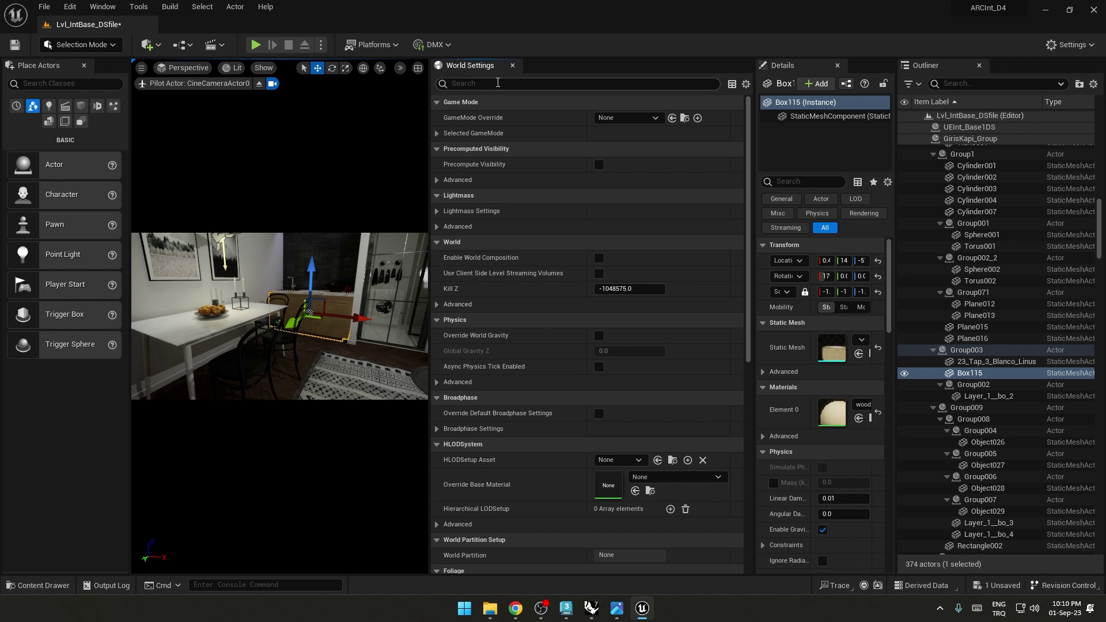
{"action": "type", "text": "exposure"}
{"action": "left_click", "coordinate": [442, 84]}
{"action": "left_click", "coordinate": [512, 65]}
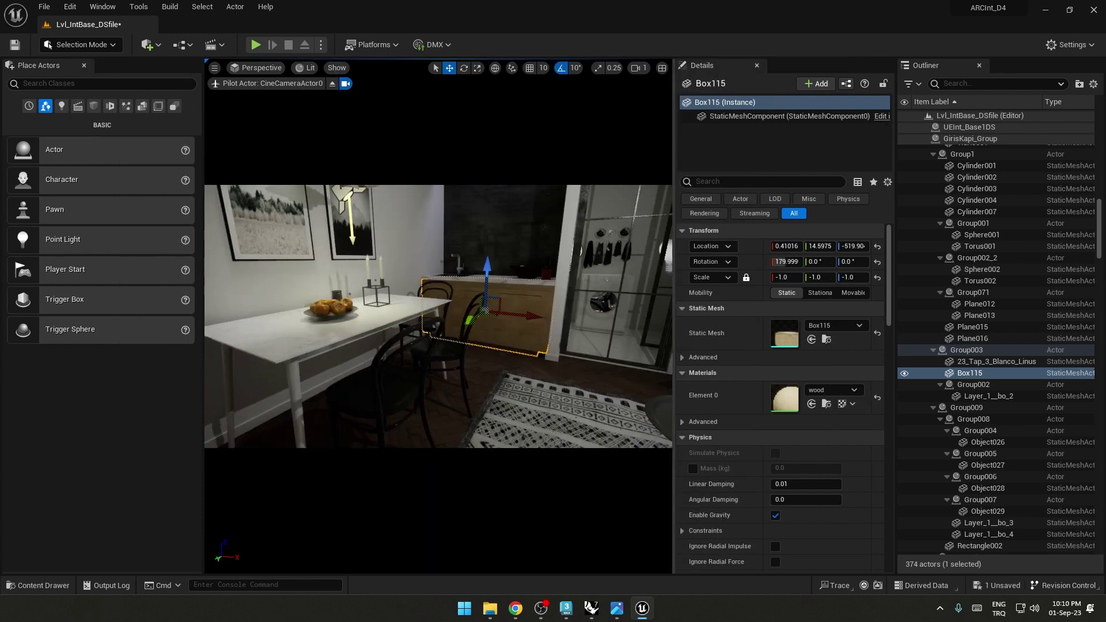
{"action": "right_click_drag", "start_coordinate": [446, 358], "coordinate": [478, 345]}
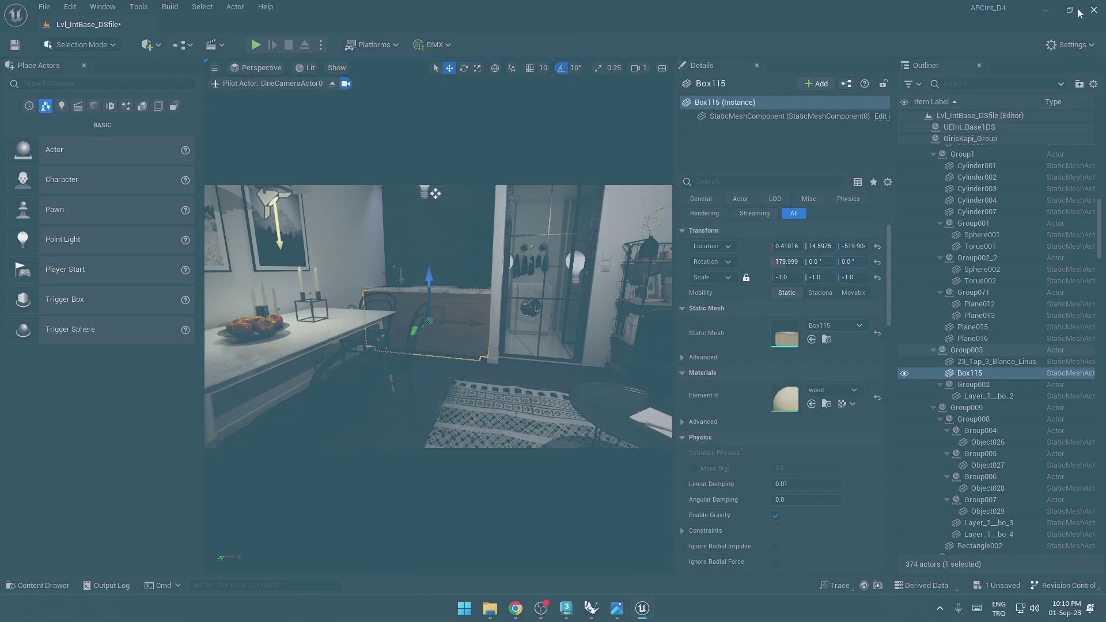